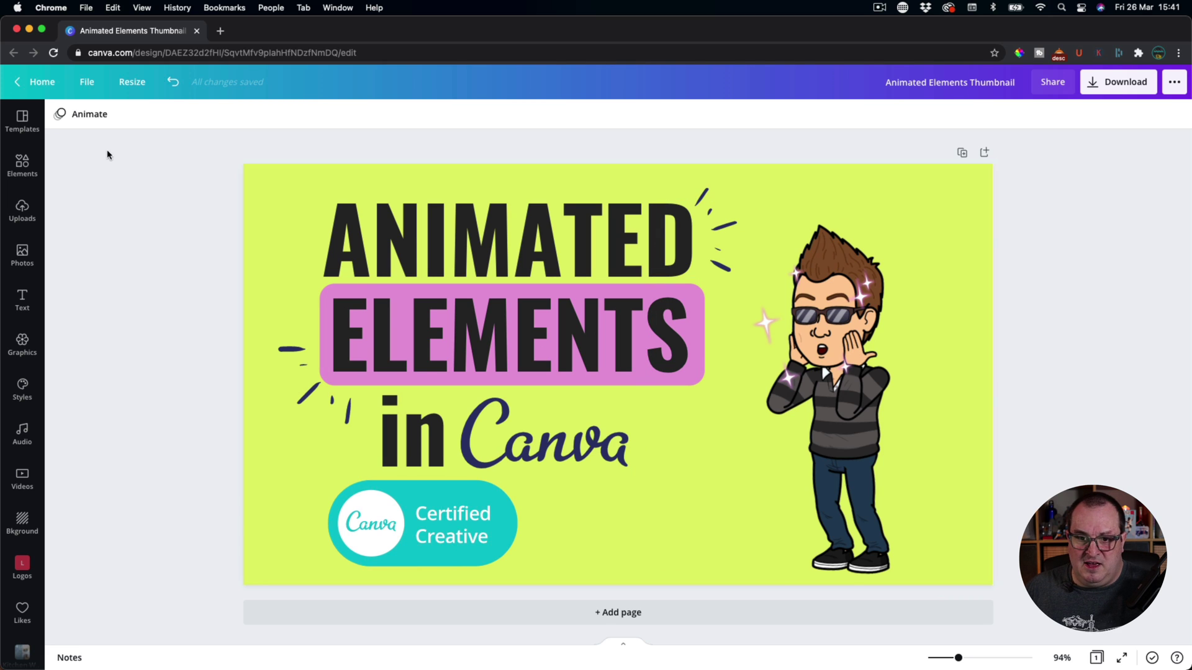
Apply the Pan page animation to the thumbnail and watch its 5.0s full-screen preview.
left_click(89, 115)
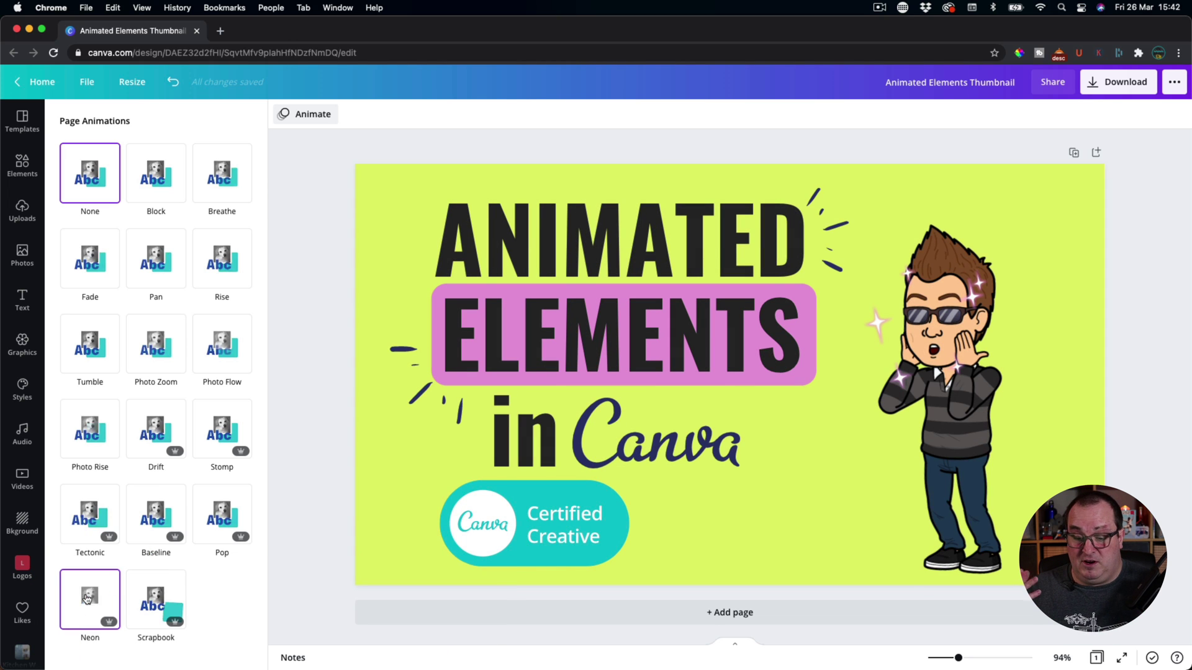
left_click(305, 215)
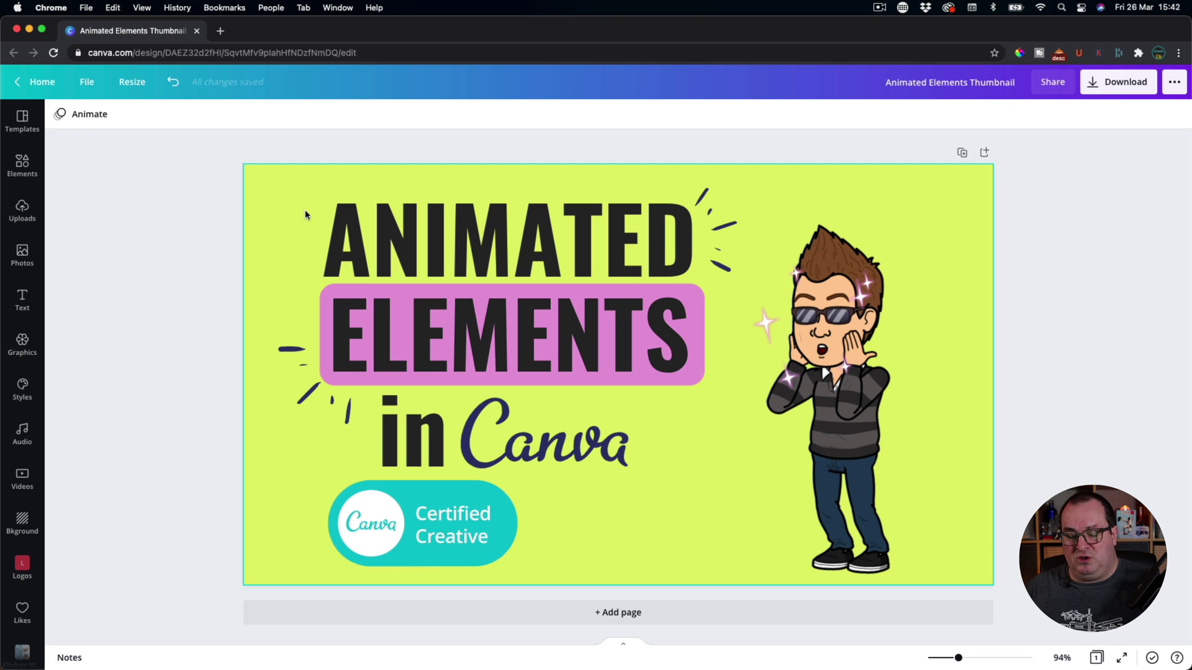
left_click(93, 115)
left_click(156, 258)
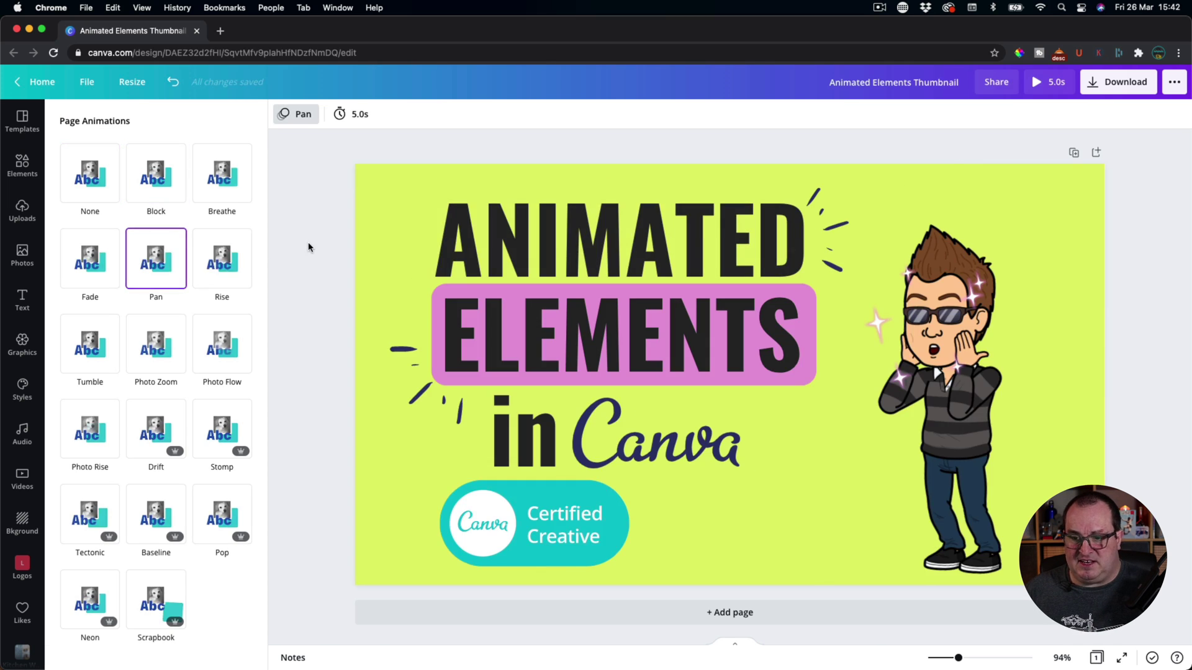
left_click(314, 246)
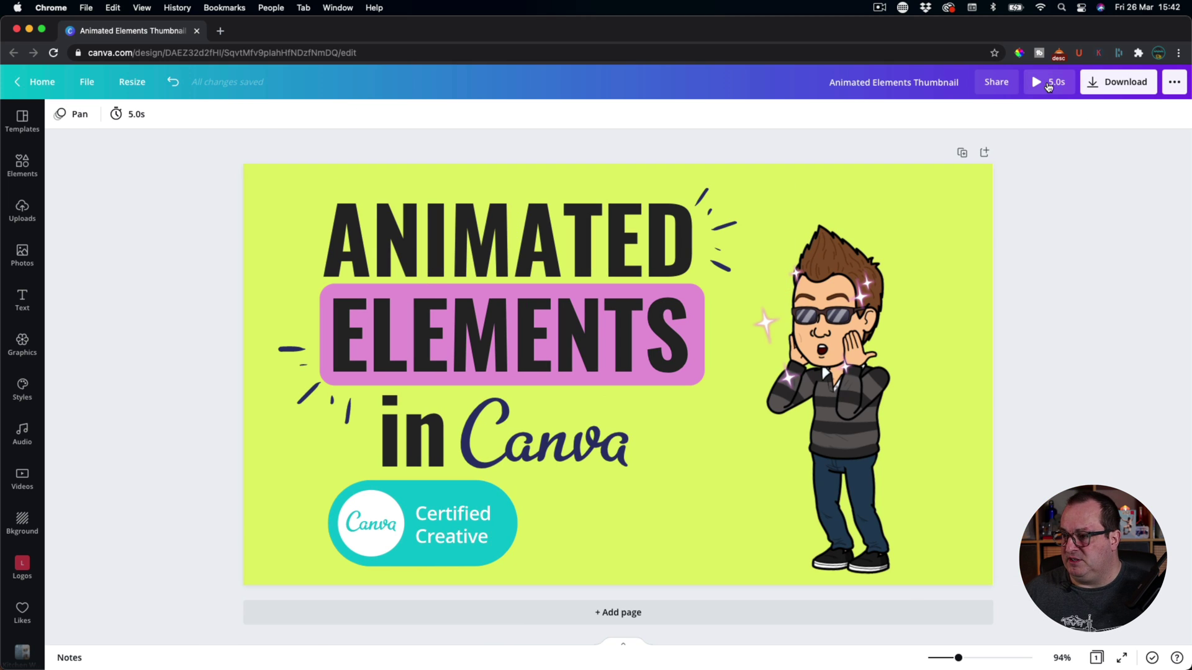
left_click(1047, 86)
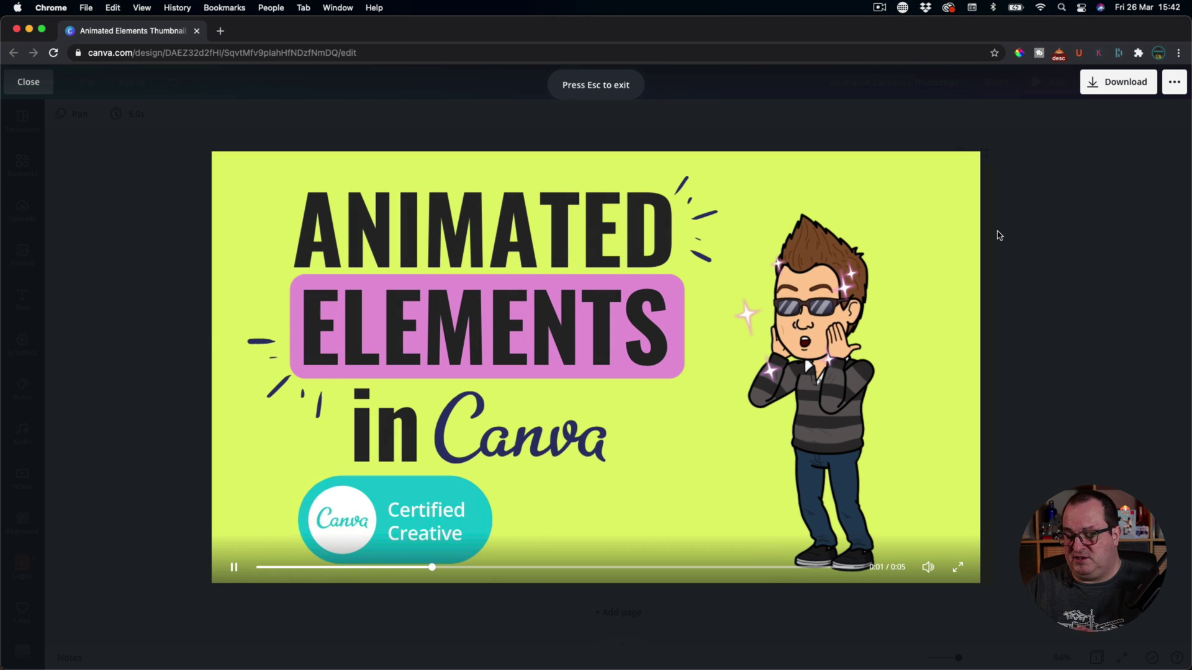
left_click(29, 84)
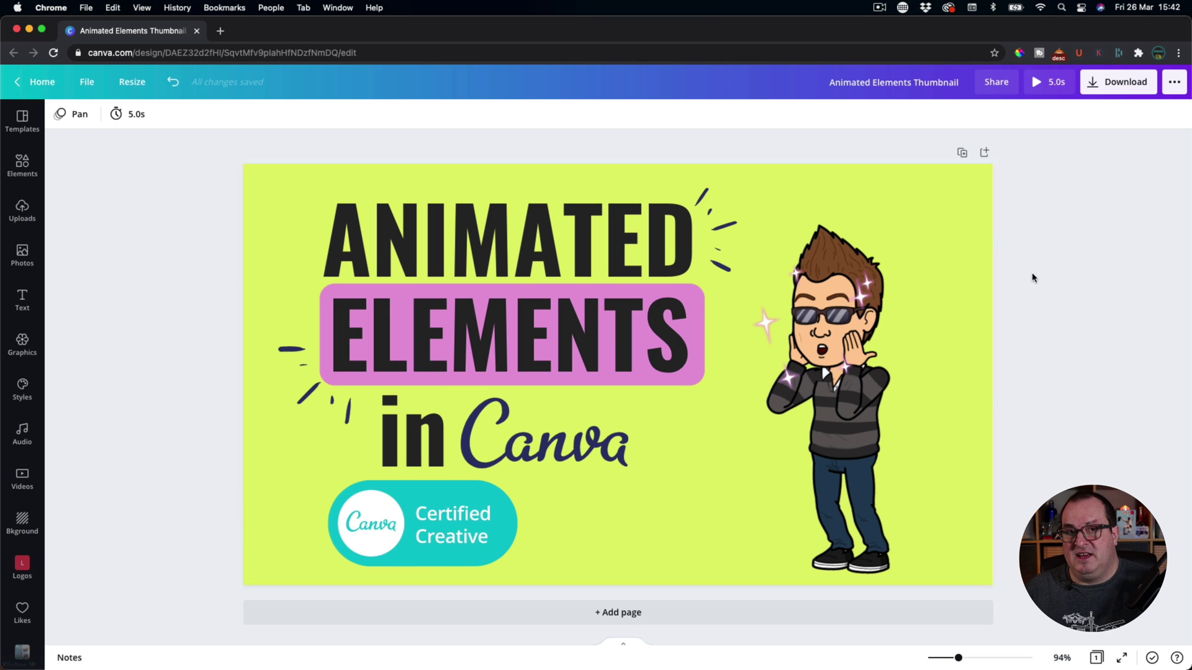
left_click(1132, 90)
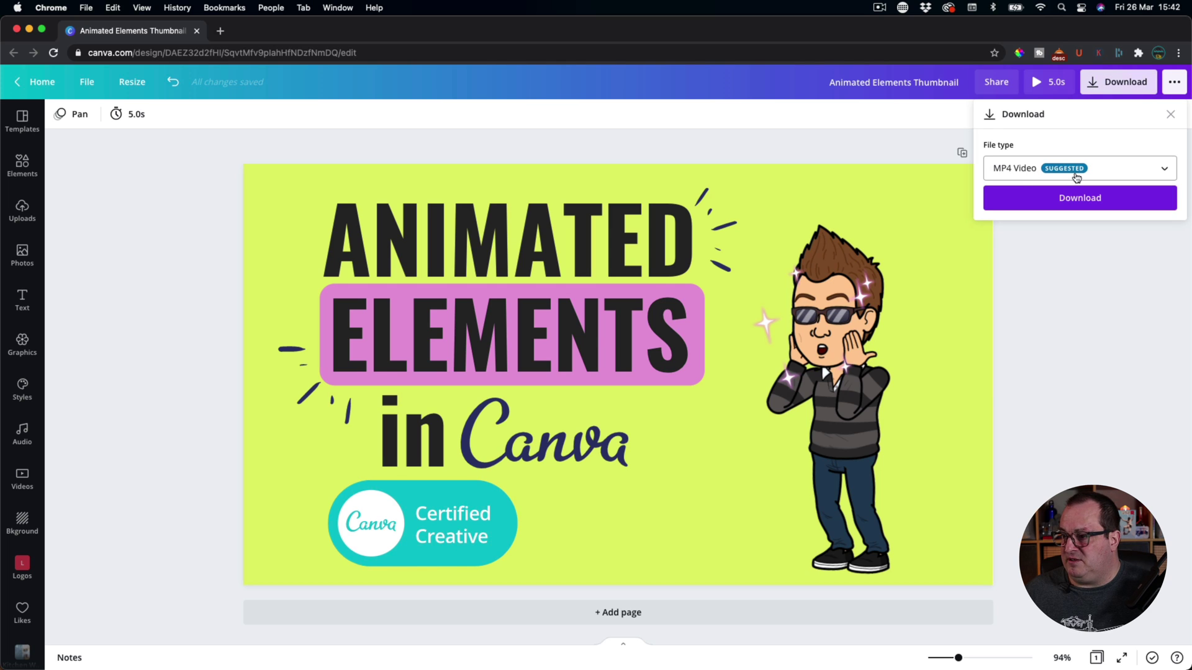
left_click(1055, 177)
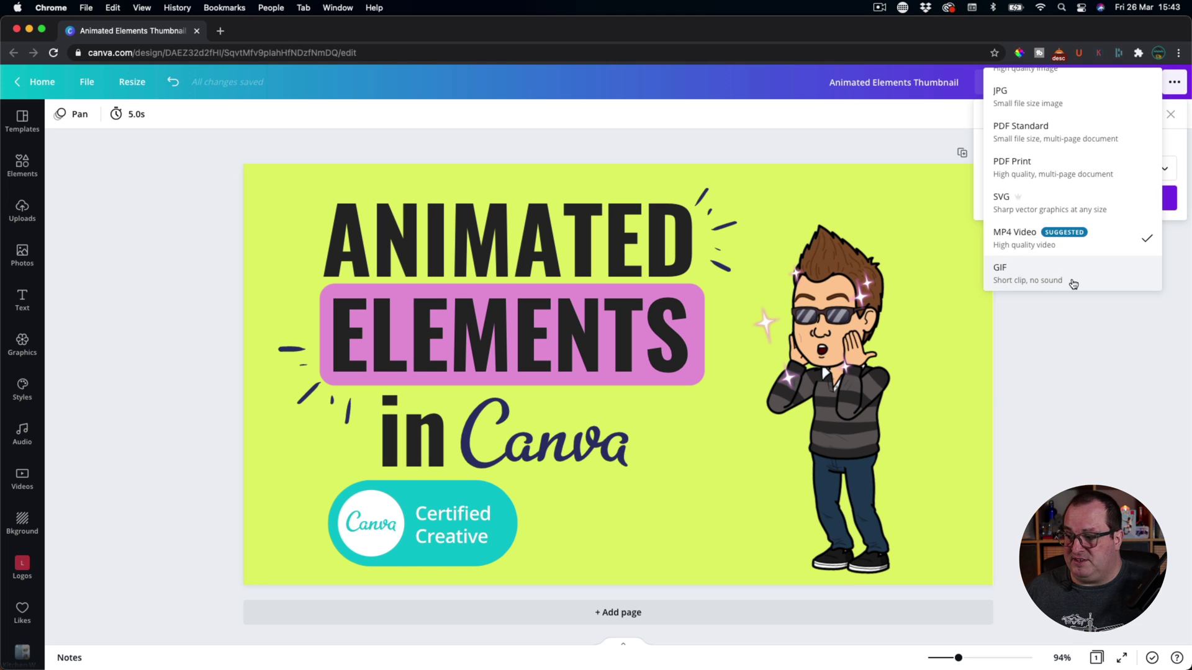
left_click(1041, 350)
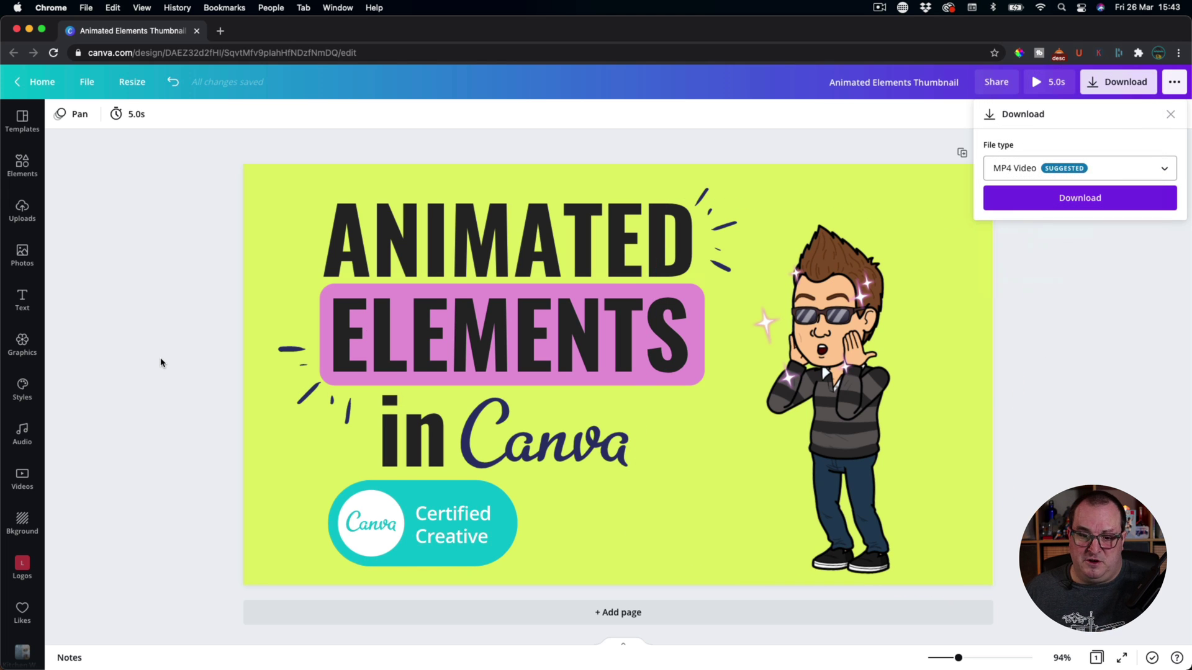
left_click(115, 409)
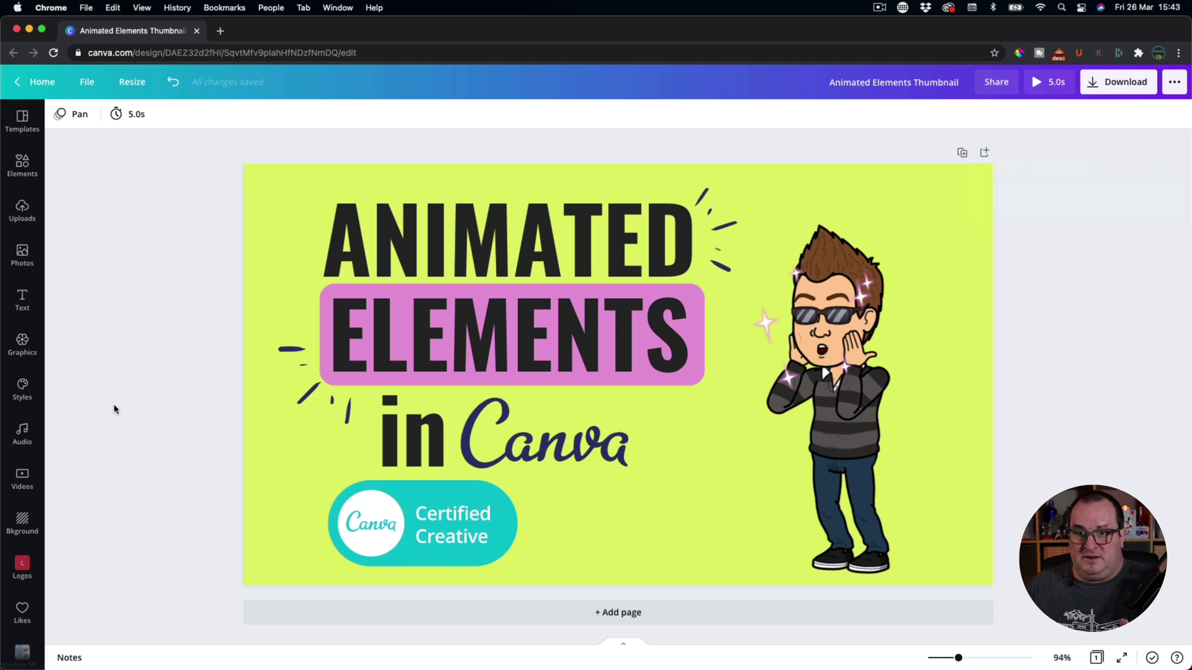
Group the left and top-right sparkle-line doodles into one element.
left_click(410, 229)
left_click(373, 333)
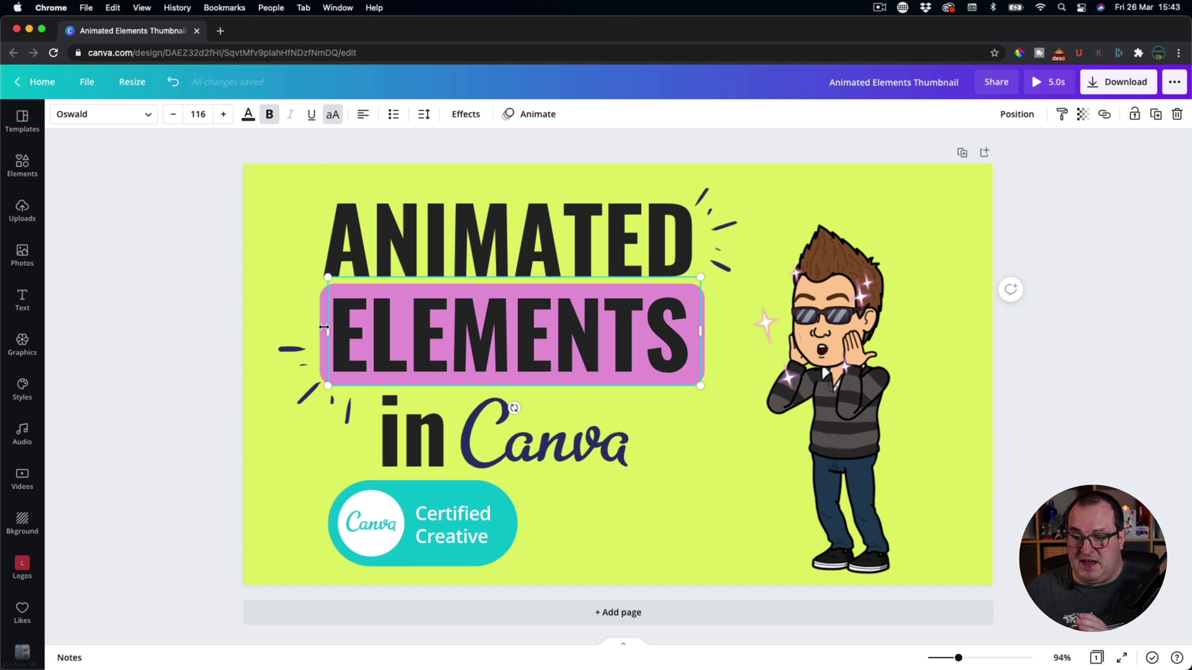
left_click(301, 390)
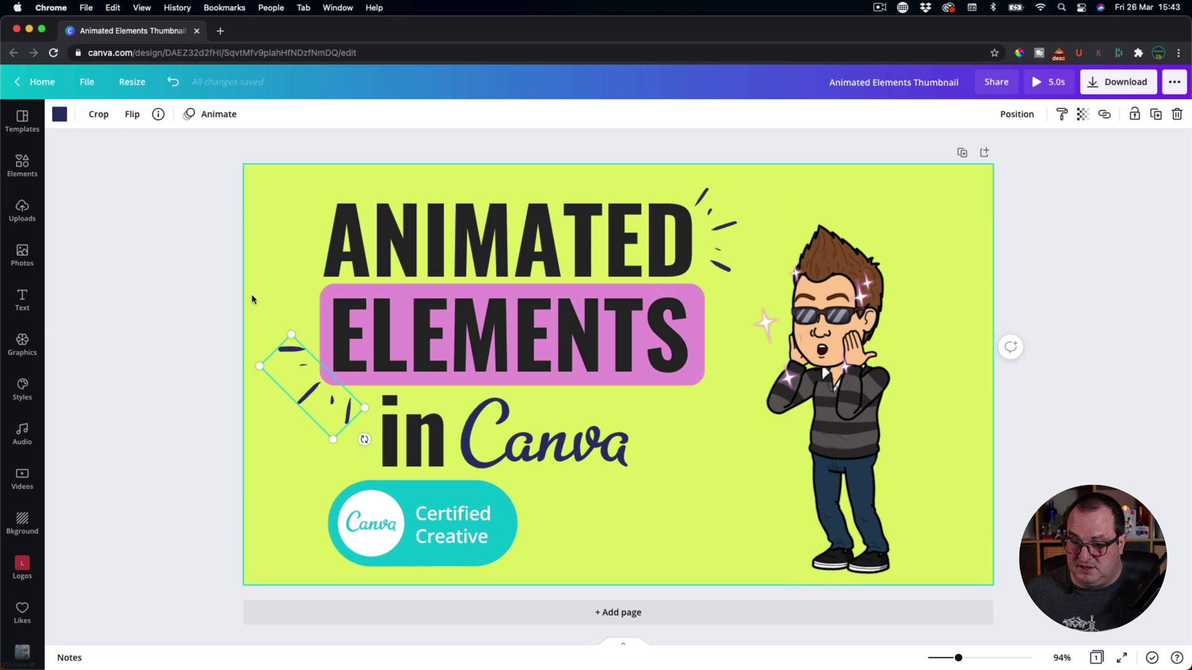
left_click(50, 328)
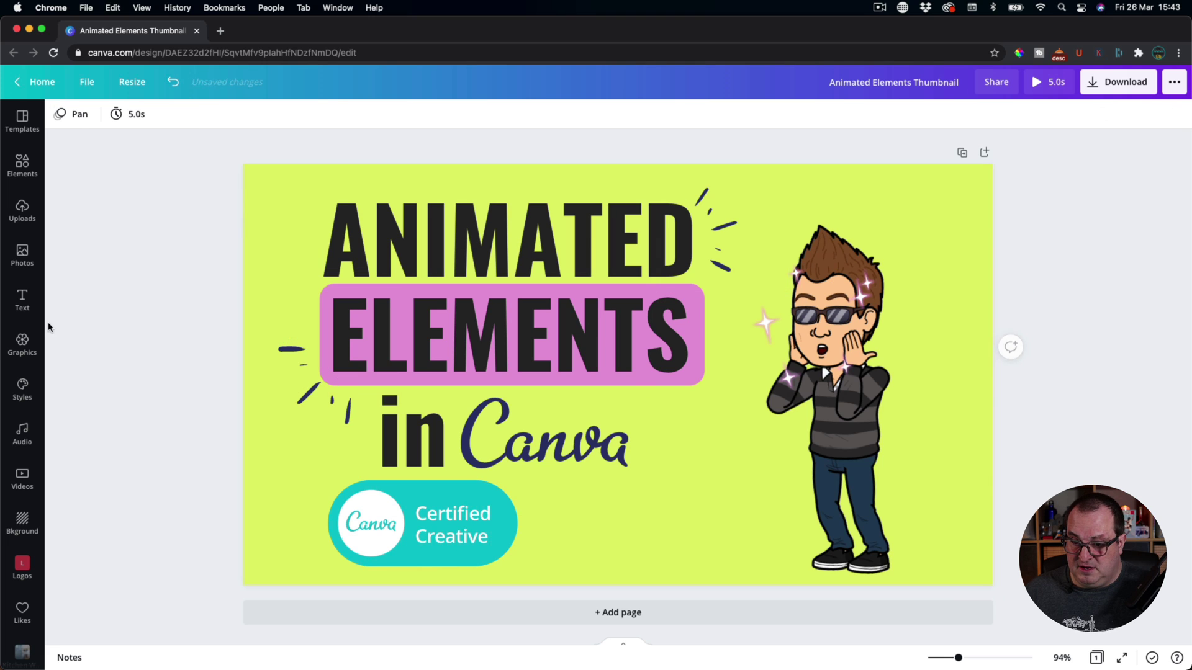
left_click(278, 371)
left_click(716, 199, "shift")
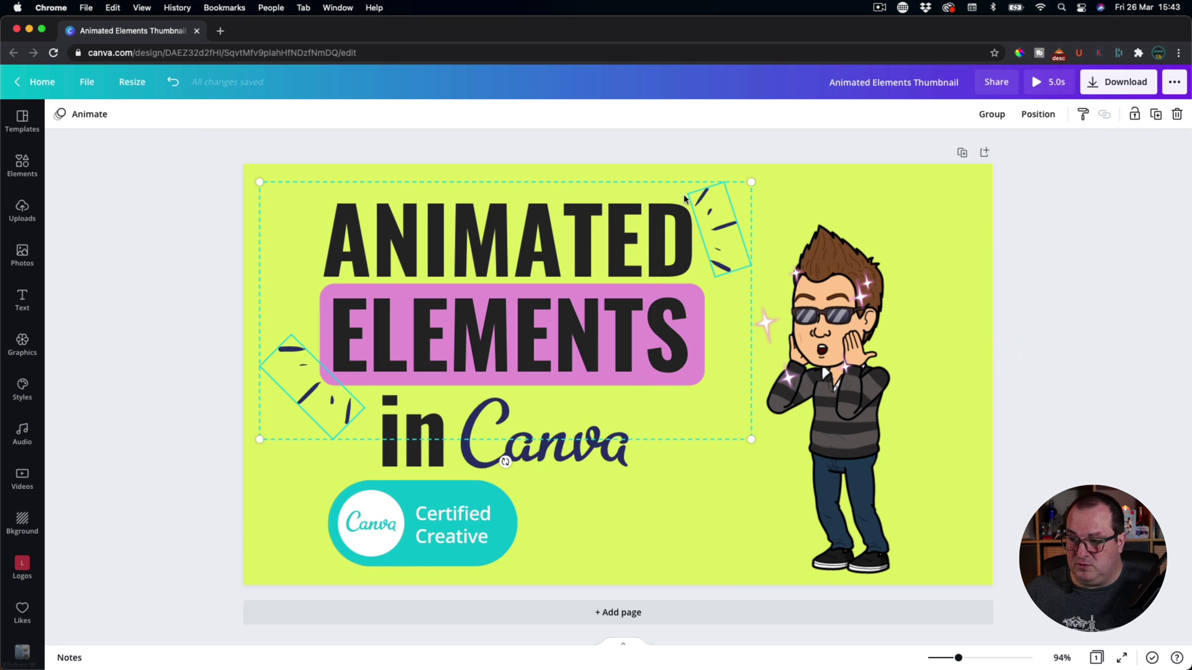
left_click(991, 114)
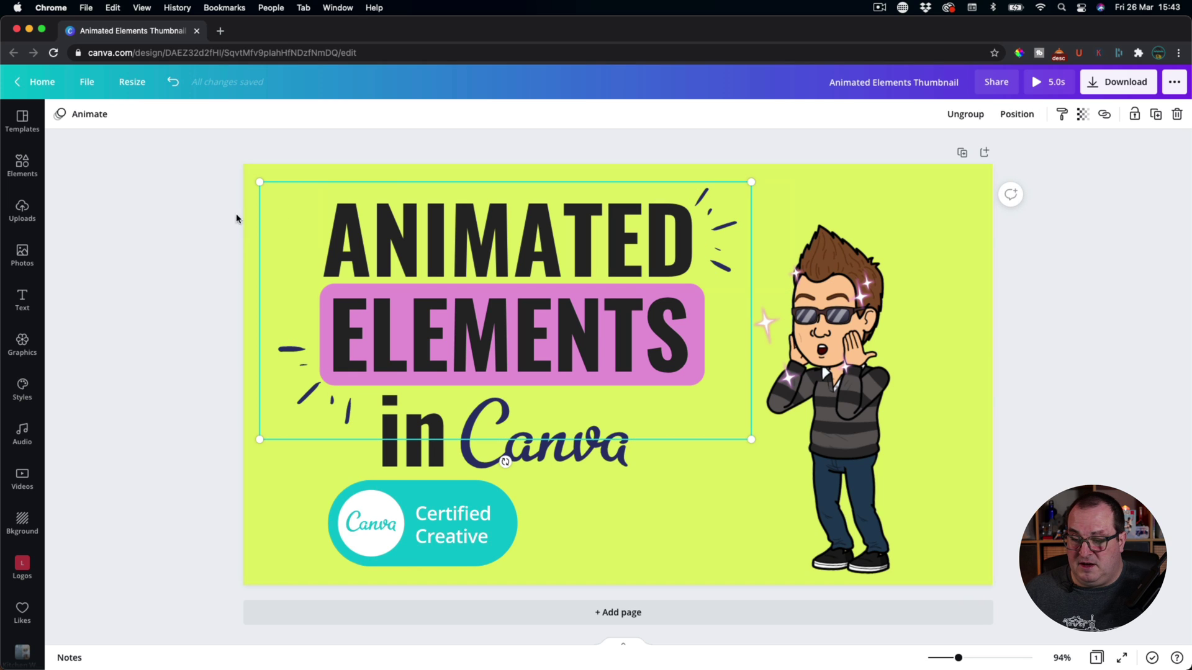
Send the doodle group to the back, behind the title text.
left_click(170, 244)
left_click(449, 232)
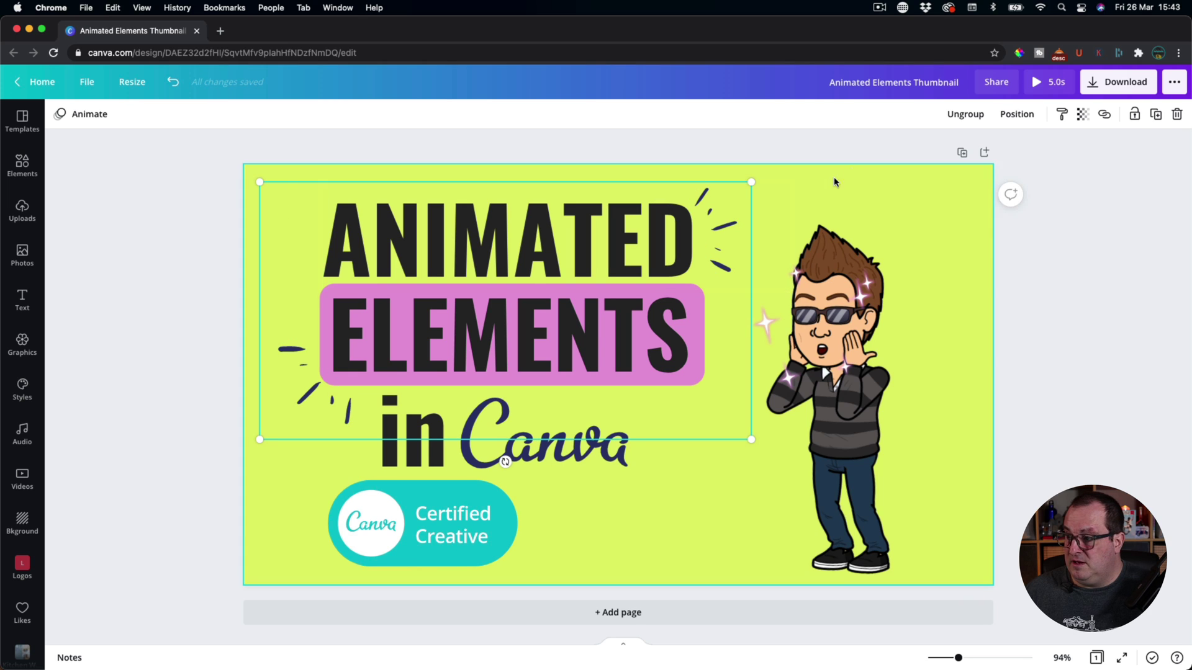
left_click(1016, 114)
left_click(978, 176)
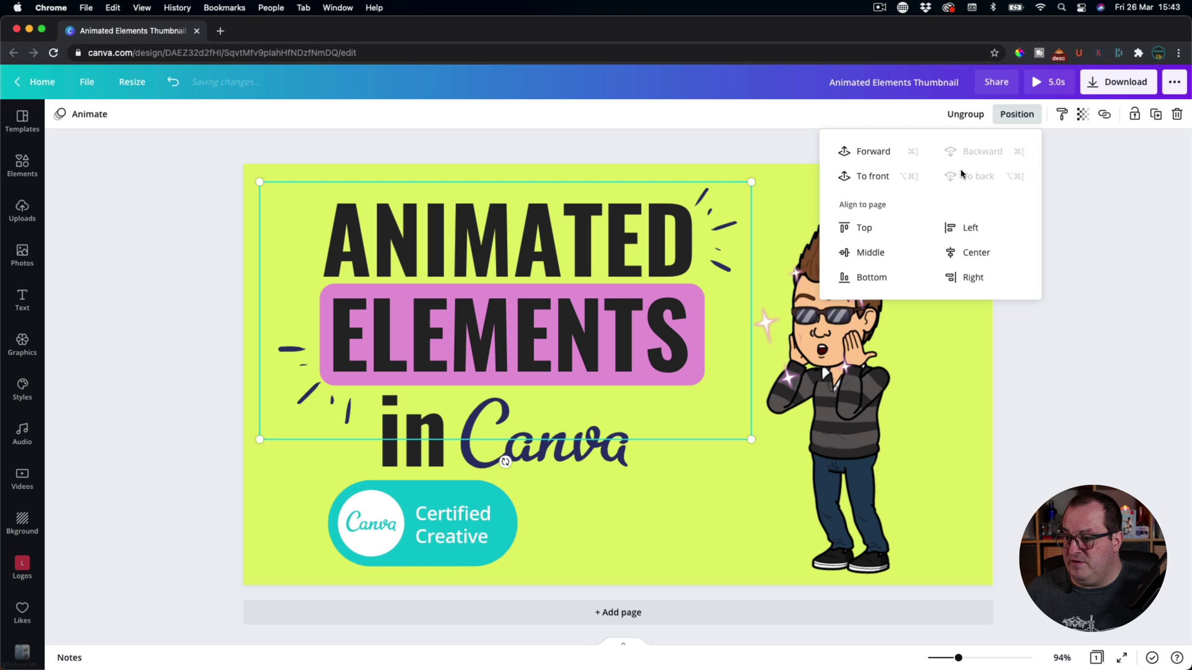
left_click(1080, 287)
Check the ANIMATED and ELEMENTS selections, then bring up the page animations list.
left_click(434, 227)
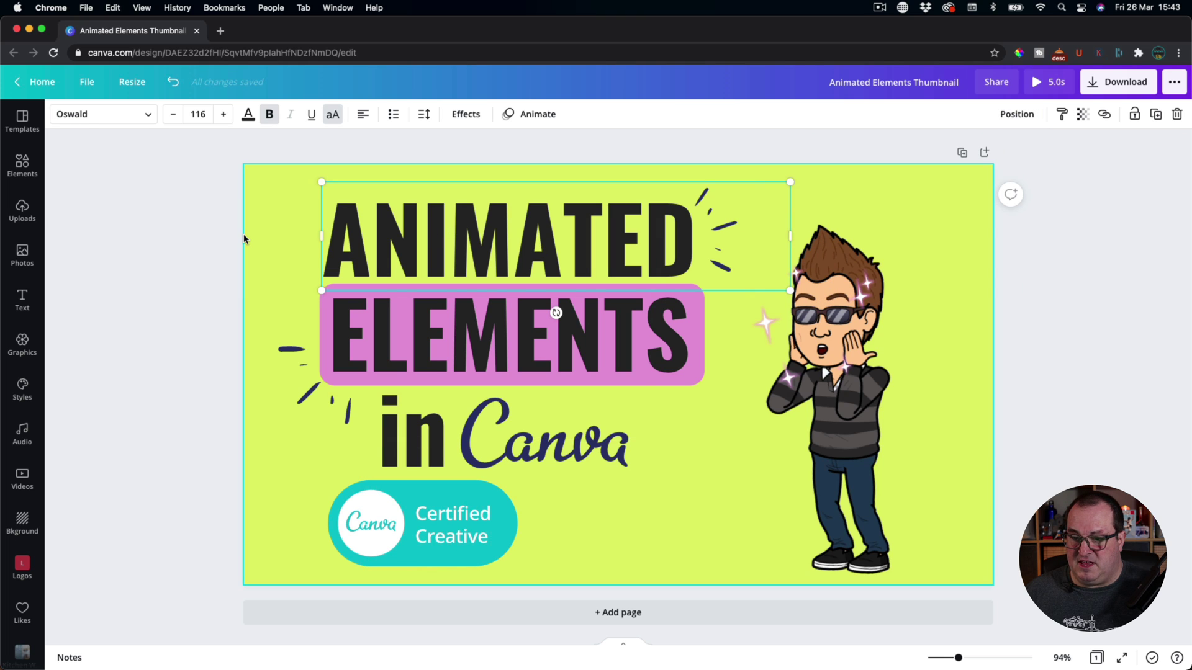
left_click(187, 250)
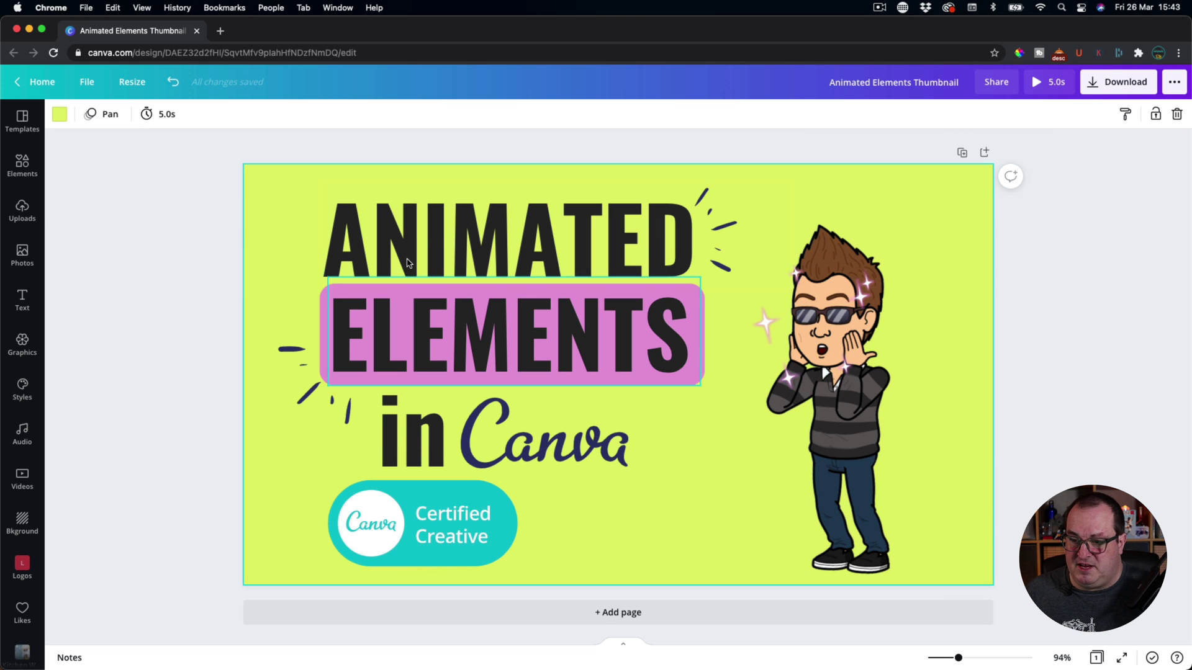
left_click(320, 317)
left_click(175, 223)
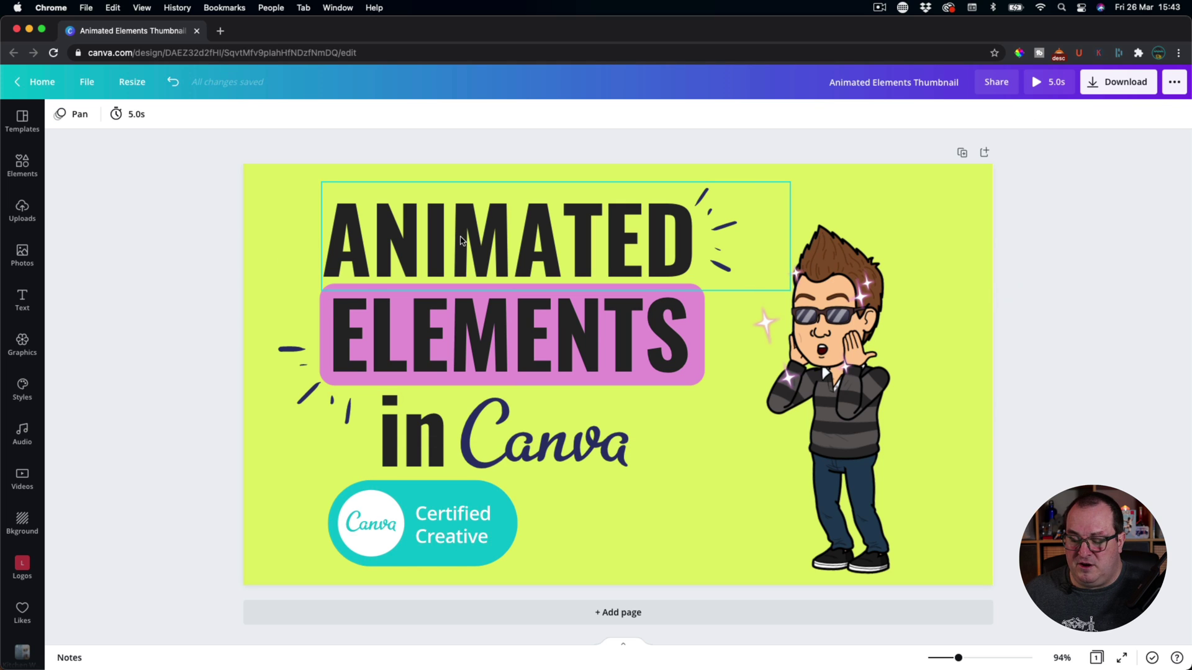
left_click(463, 241)
left_click(193, 231)
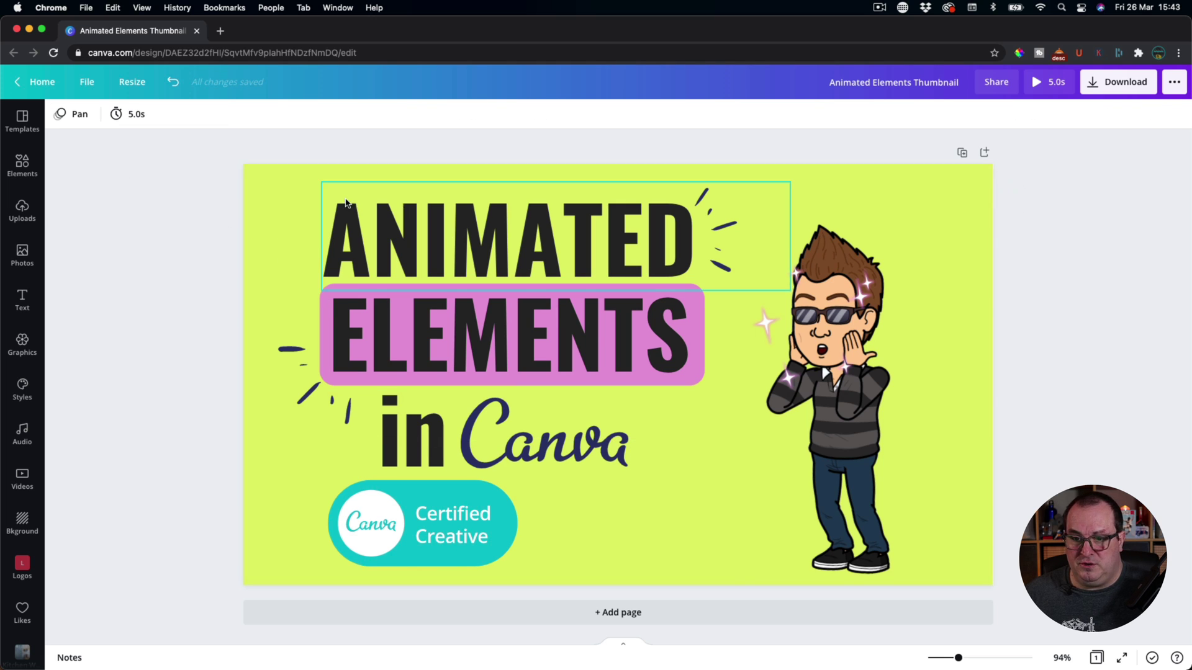
left_click(73, 116)
Set the page animation to None, removing the Pan animation.
left_click(86, 176)
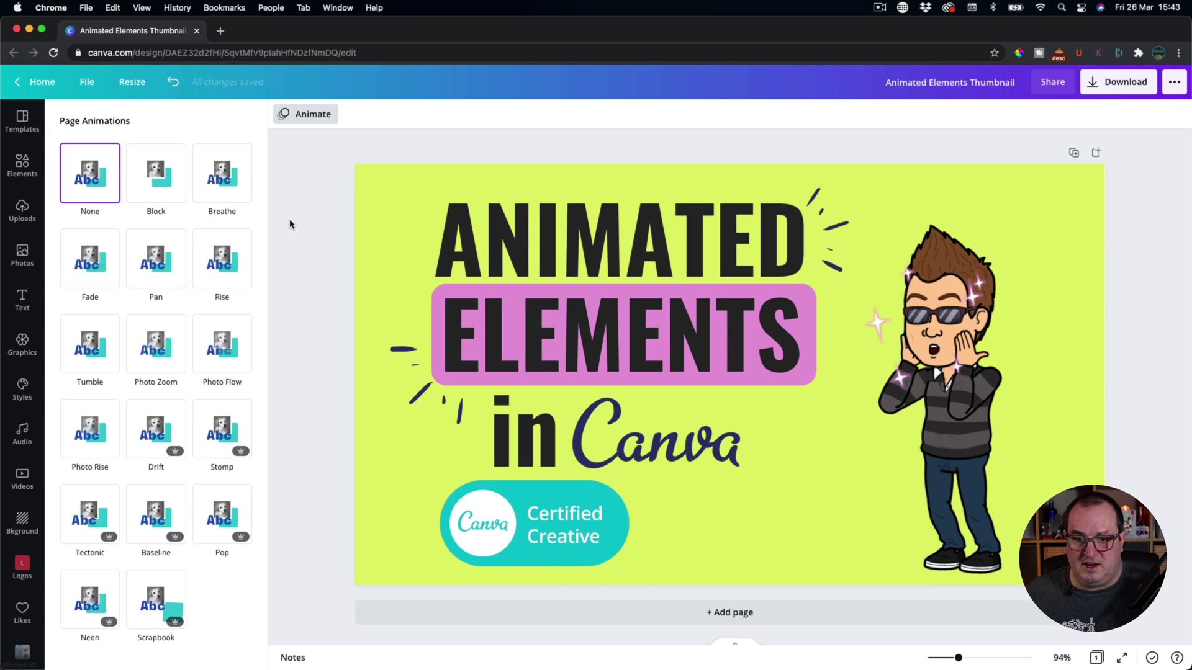
left_click(337, 232)
left_click(338, 232)
left_click(113, 237)
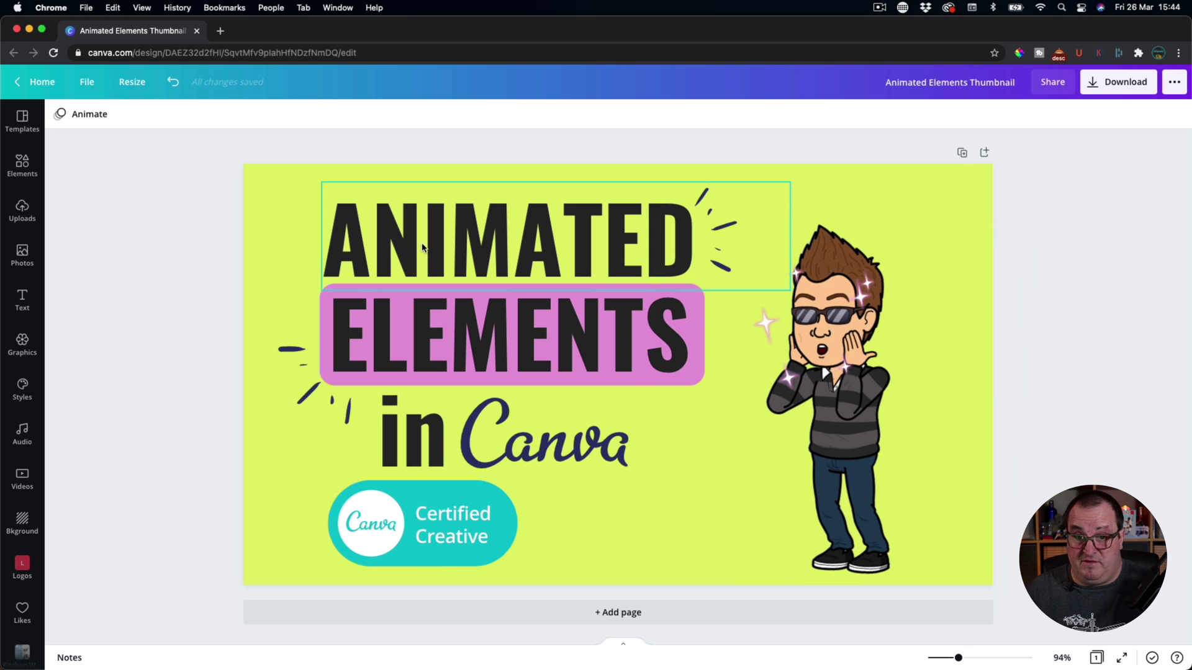
left_click(79, 114)
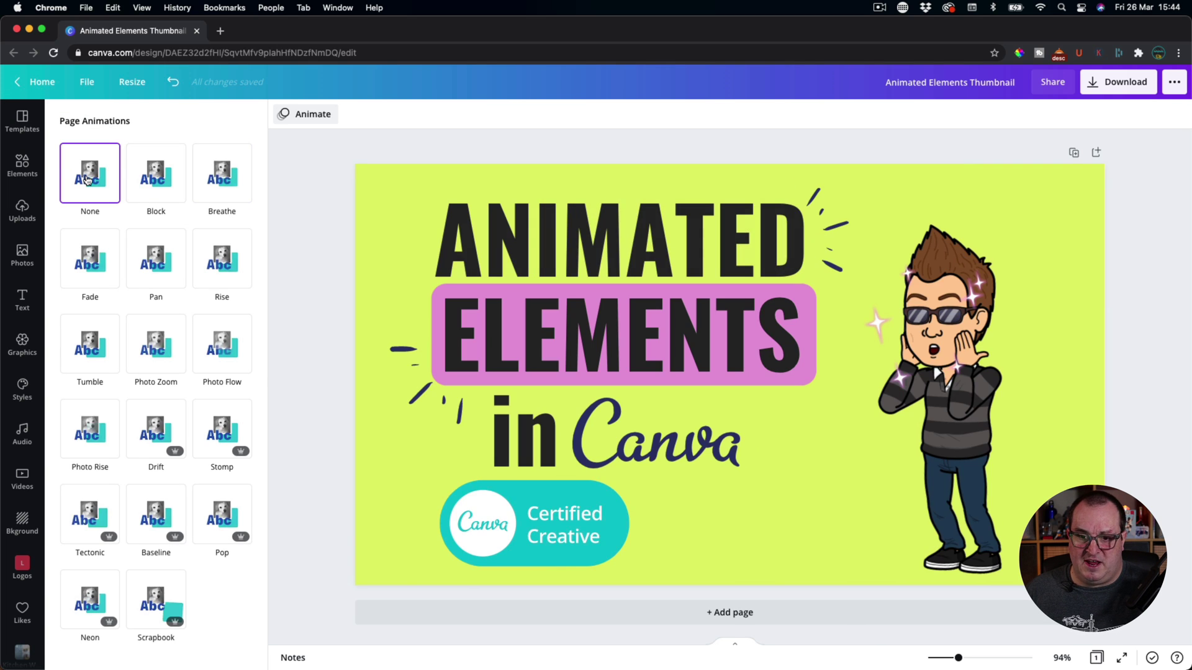
left_click(287, 198)
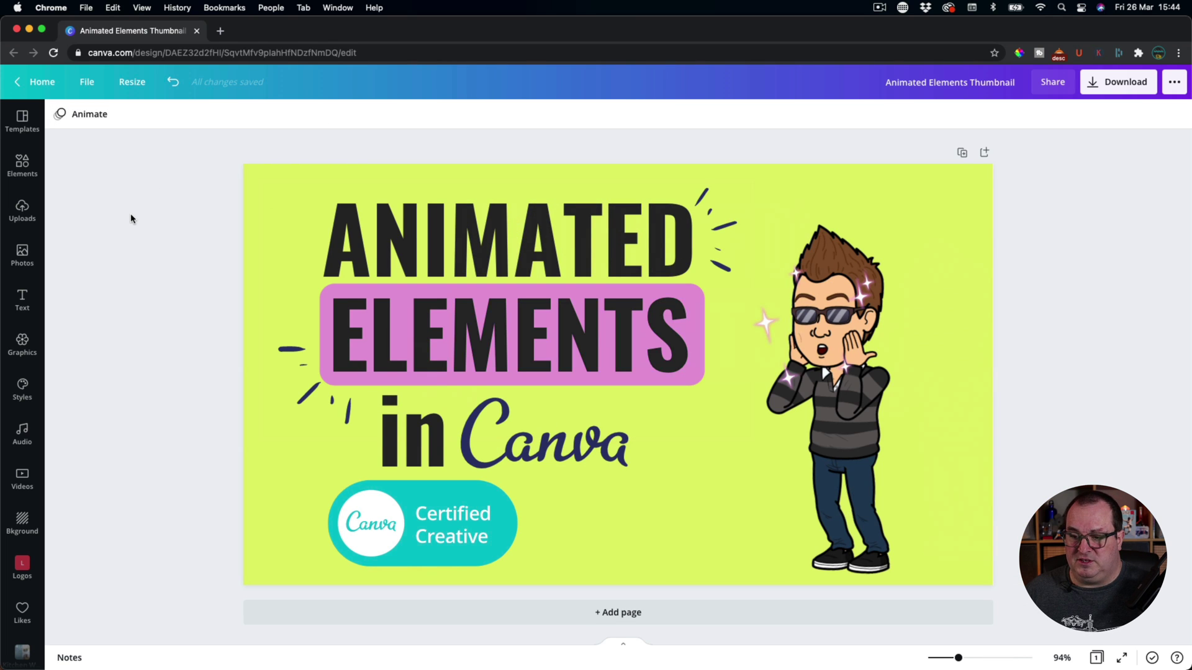
Select ANIMATED, ELEMENTS, in and Canva together and group them.
left_click(413, 236)
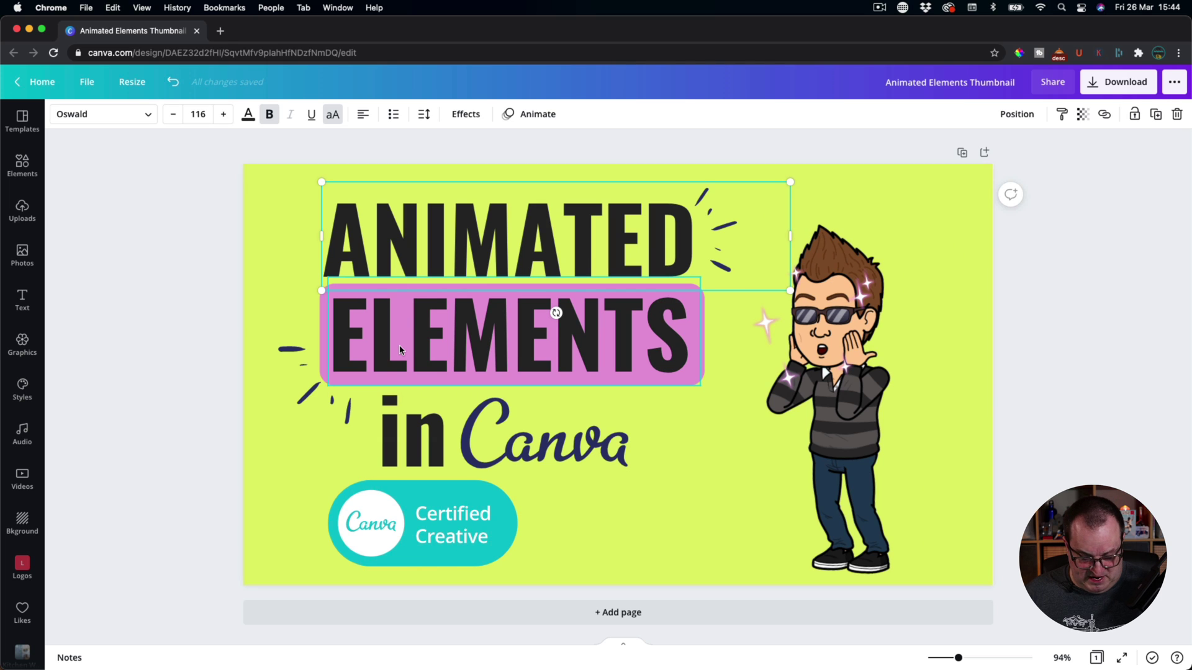
left_click(400, 348, "shift")
left_click(419, 422, "shift")
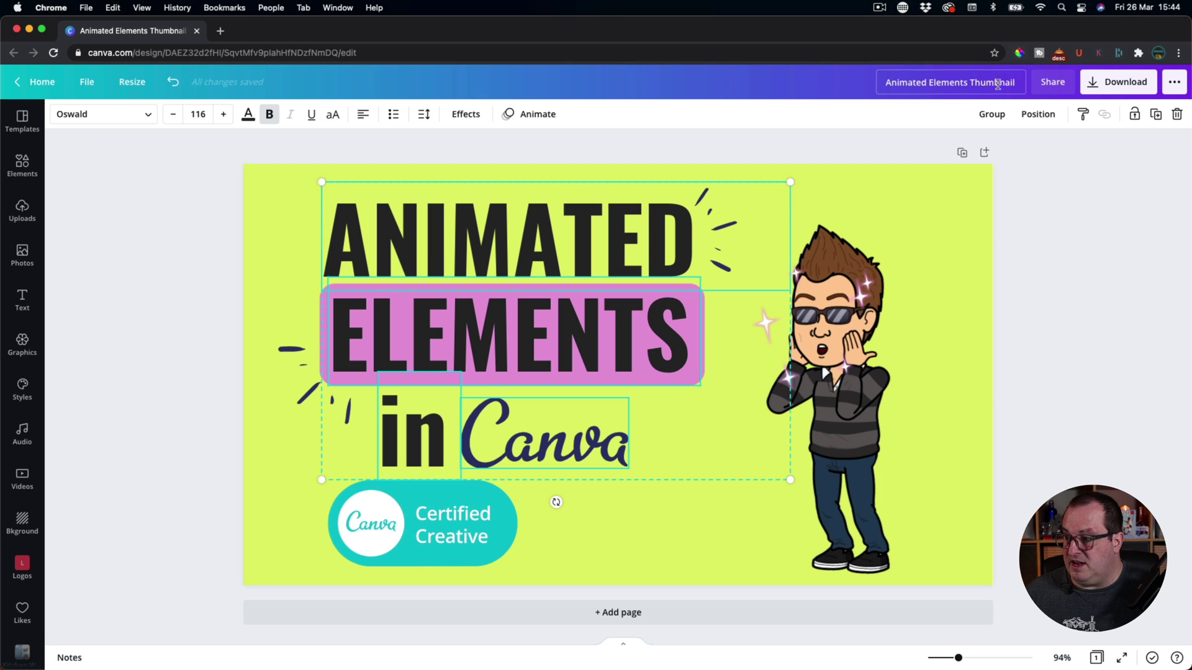
left_click(991, 113)
Apply the Rise element animation to the title group and check it in a 5.0s preview.
left_click(80, 114)
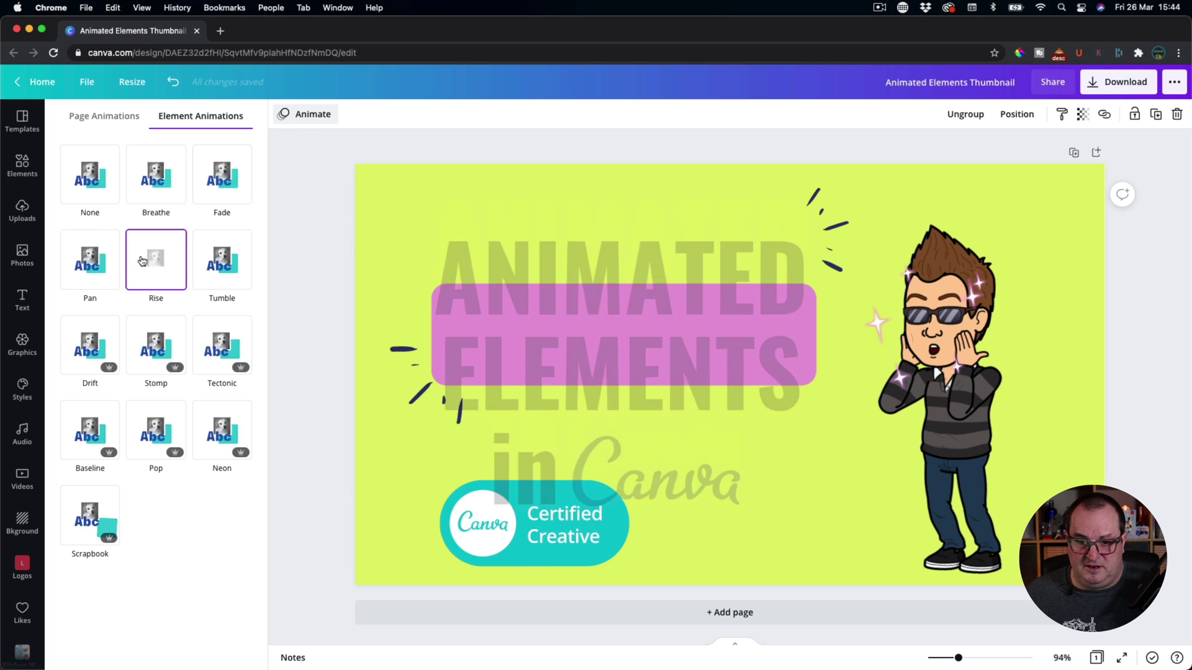
left_click(159, 266)
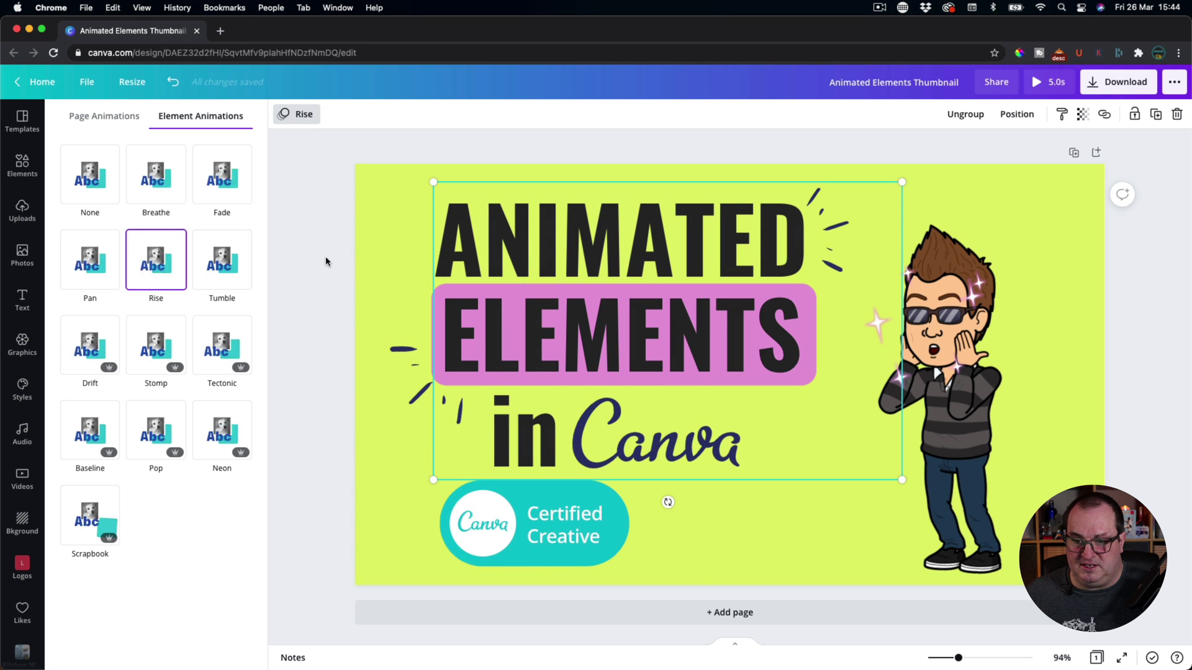
left_click(311, 257)
left_click(208, 247)
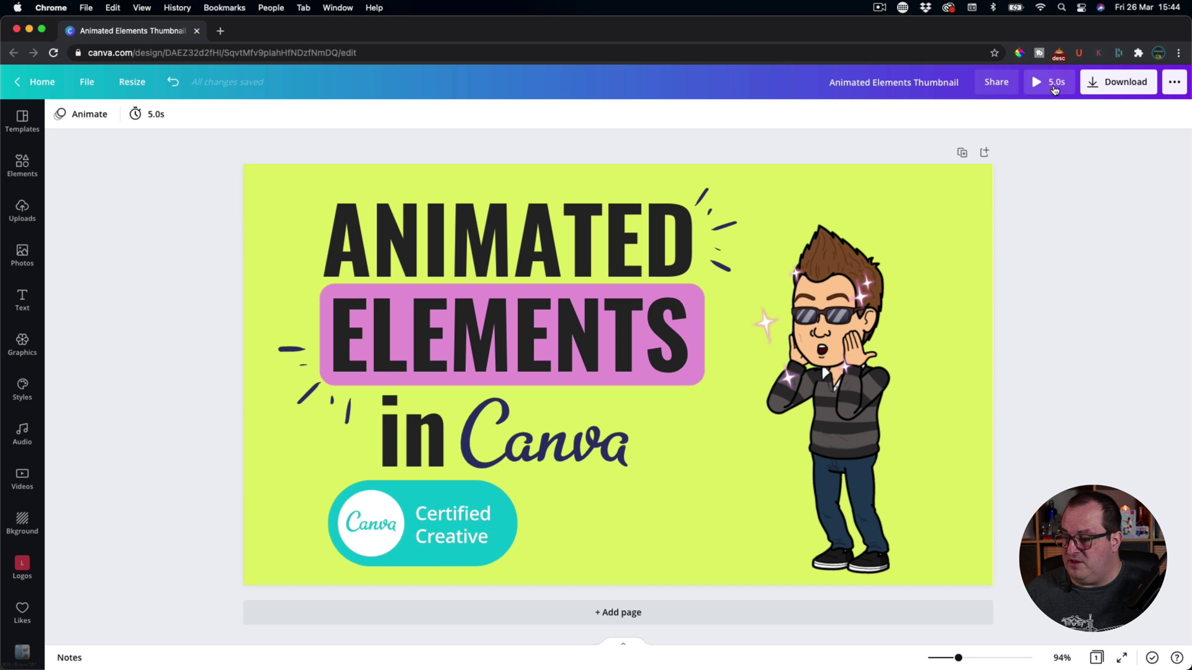
left_click(1054, 90)
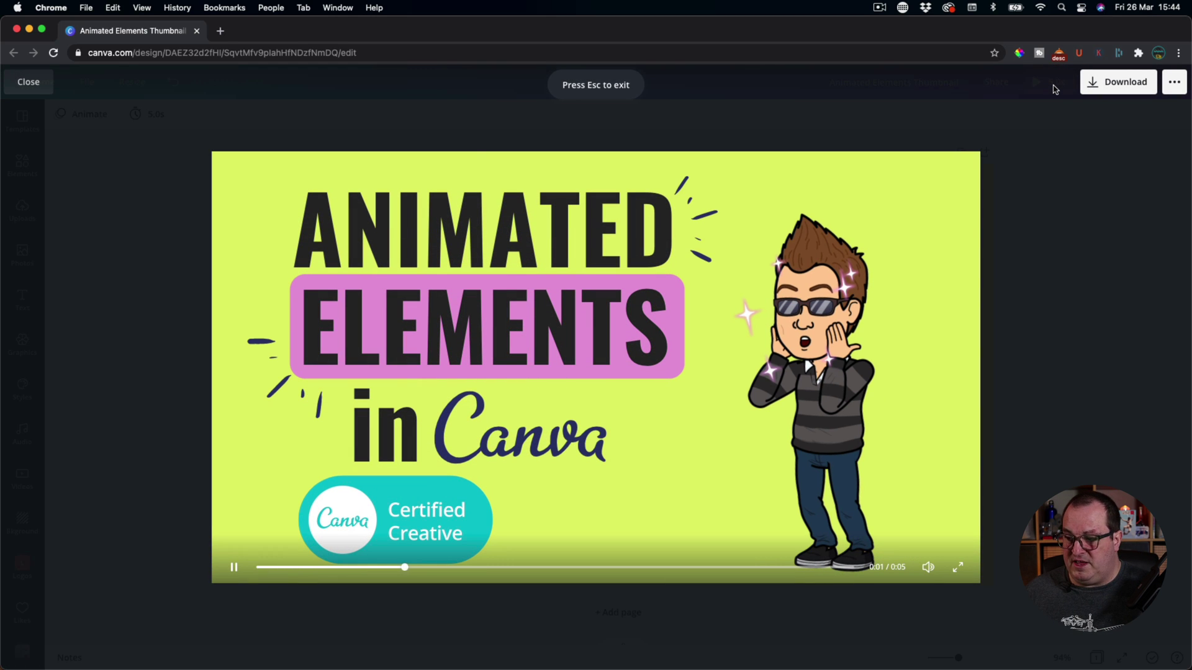
left_click(28, 81)
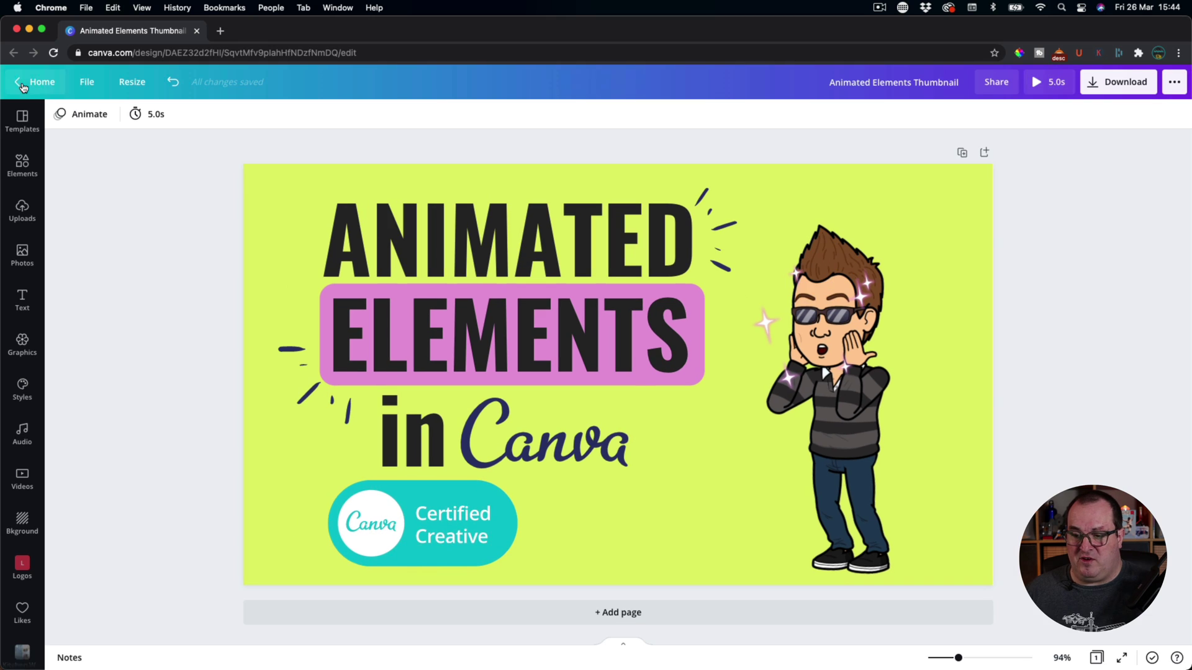
Apply the Fade element animation to the pink highlight box behind ELEMENTS.
left_click(321, 303)
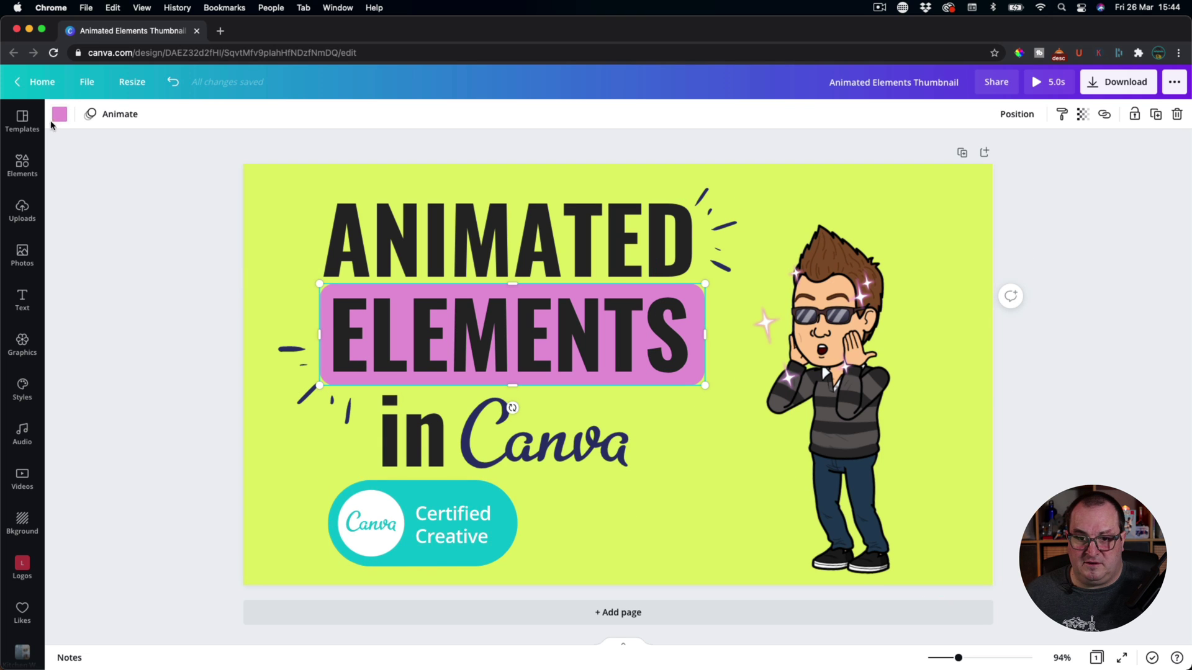
left_click(114, 115)
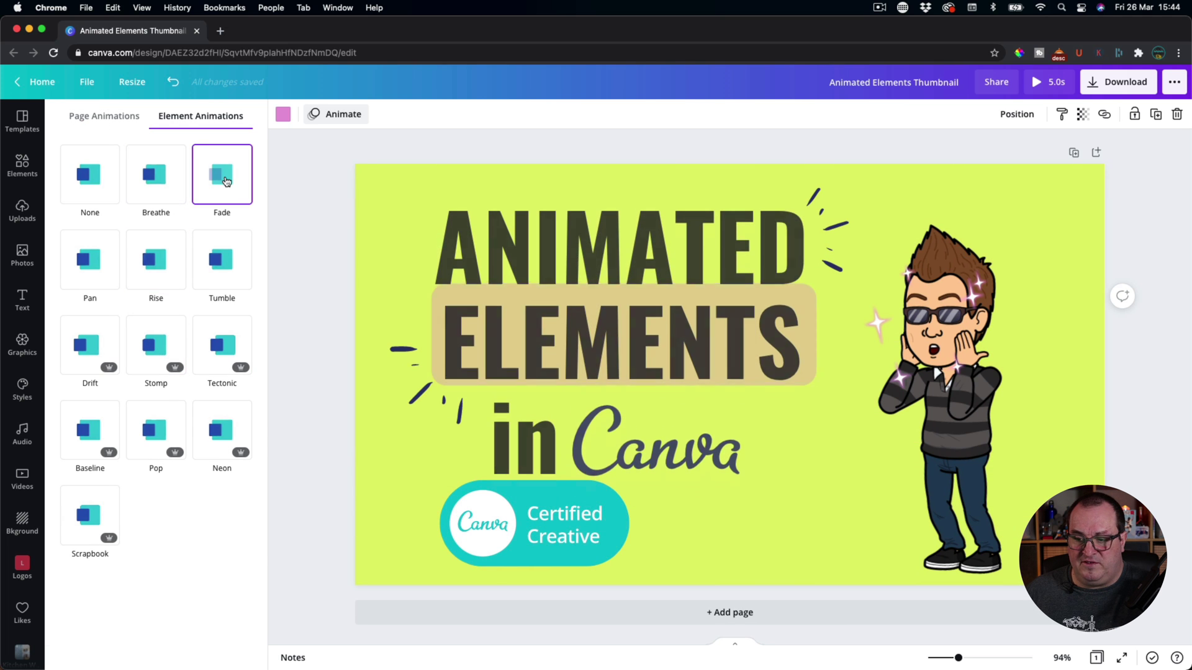
left_click(226, 180)
left_click(304, 267)
left_click(304, 267)
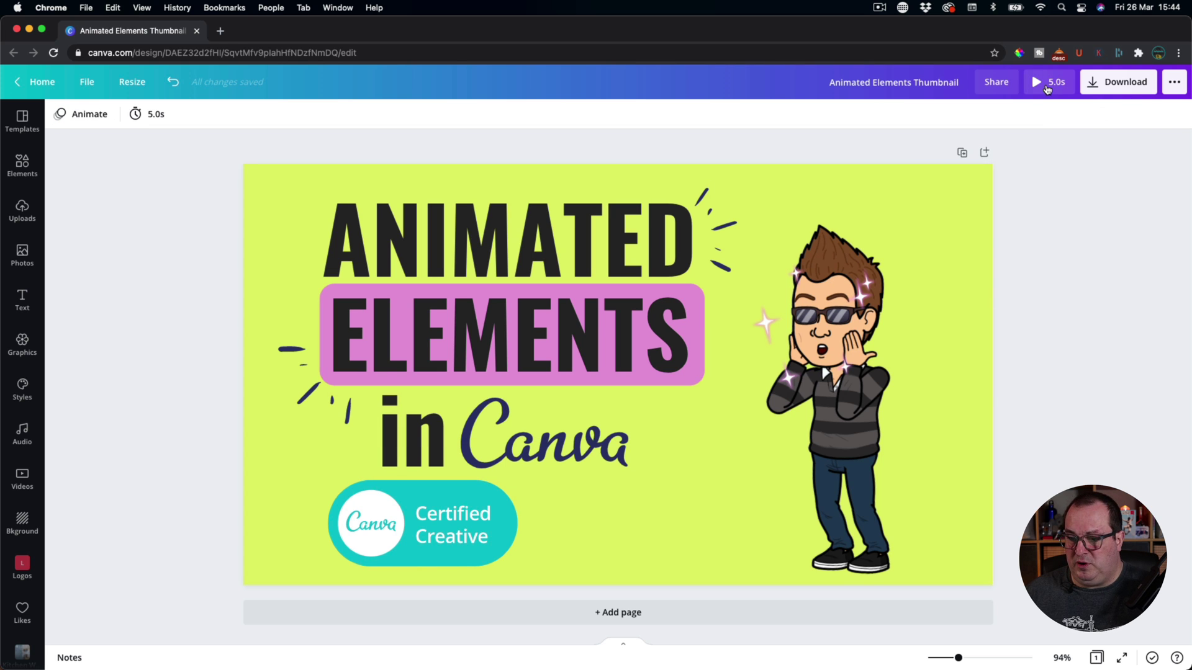
left_click(1046, 90)
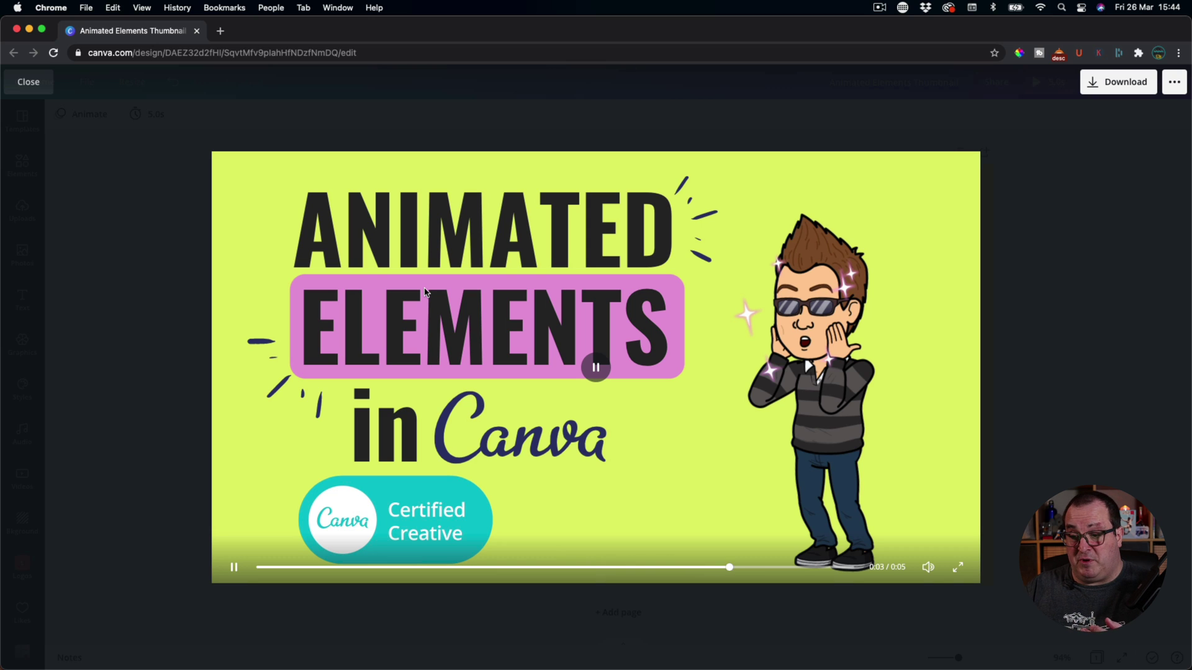
key("space")
left_click_drag(789, 567, 366, 565)
key("space")
left_click(264, 566)
key("space")
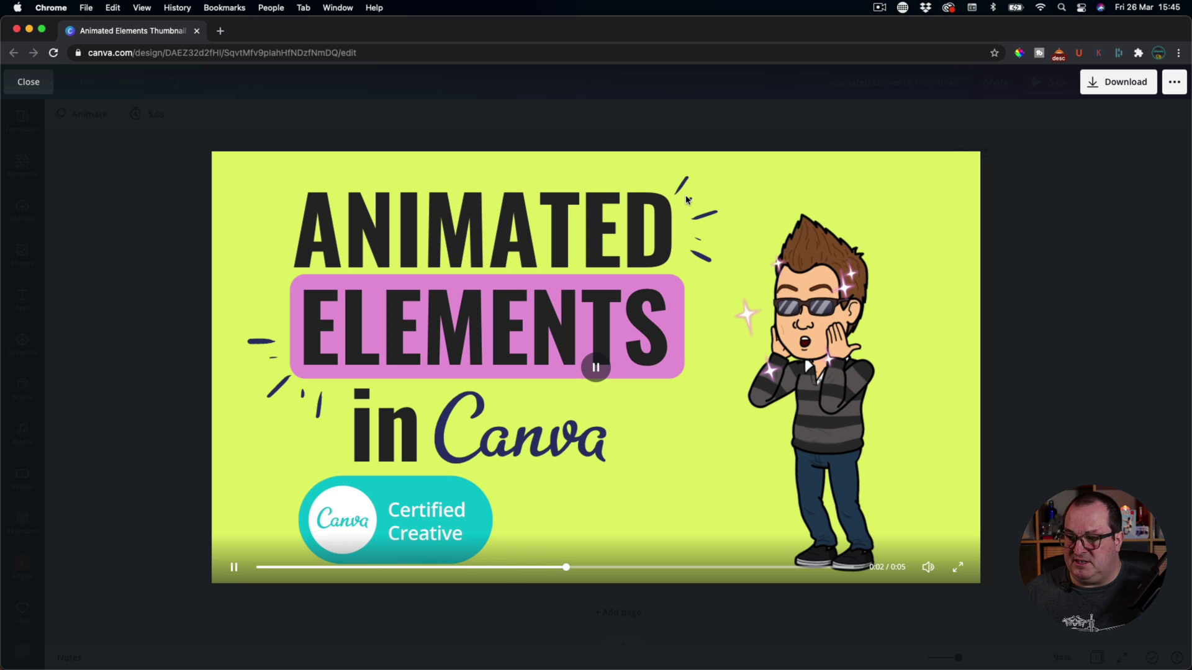
left_click(29, 82)
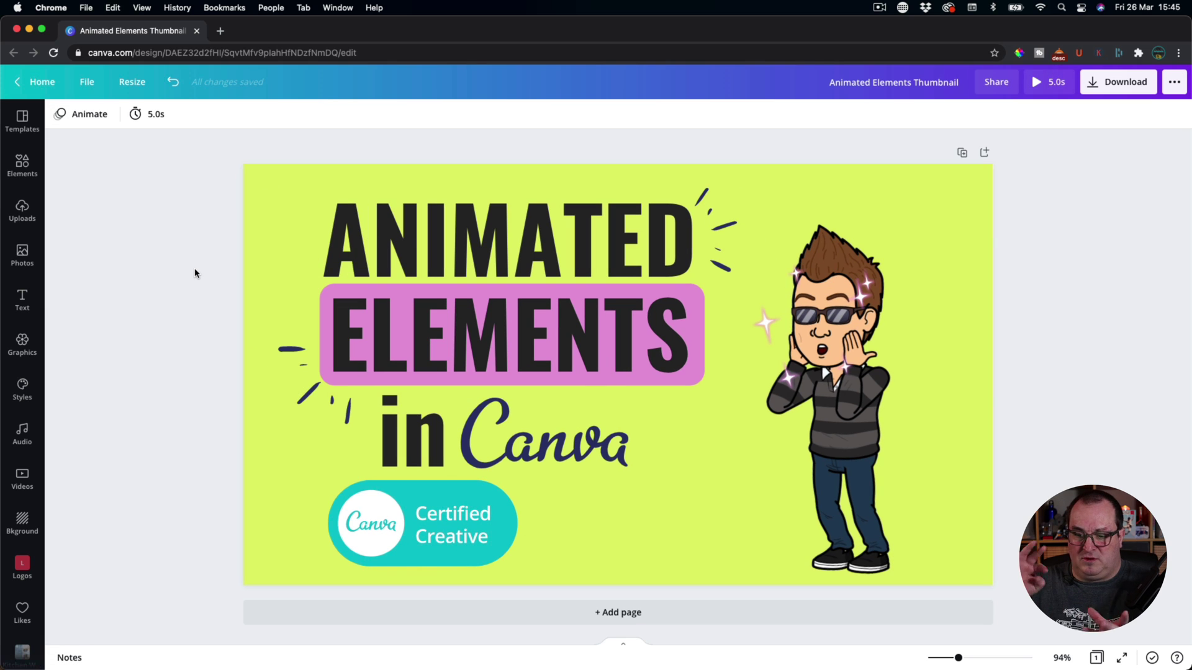
Apply the Pop element animation to the grouped sparkle-line dash doodles.
left_click(310, 377)
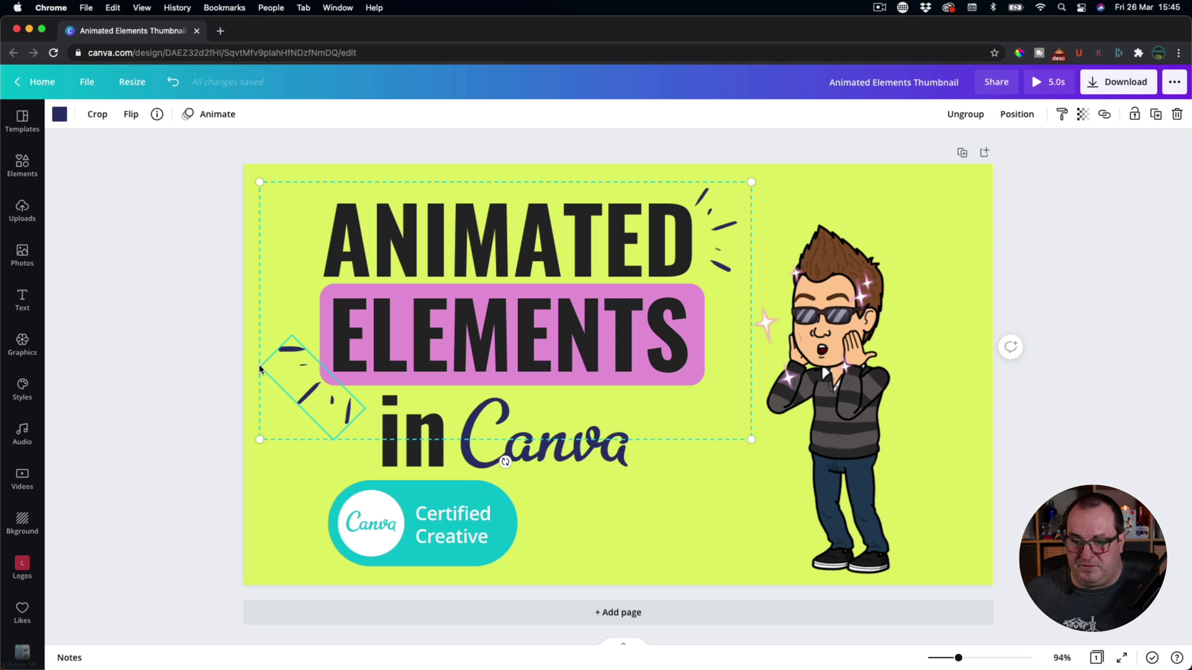
left_click(224, 116)
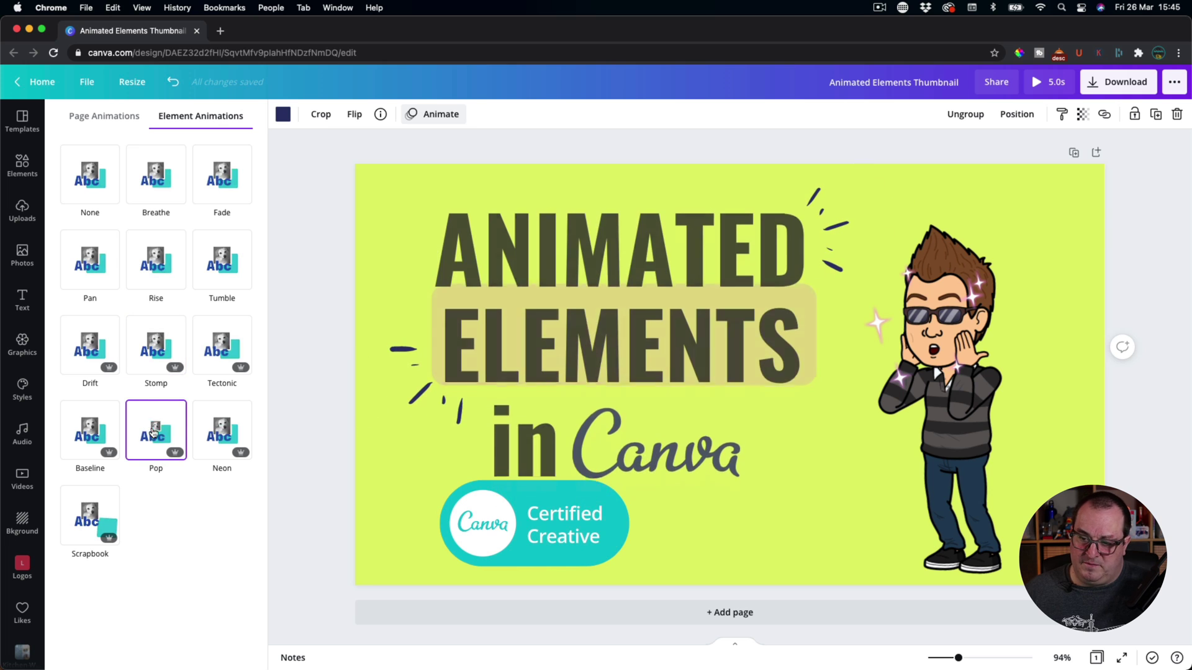
left_click(154, 433)
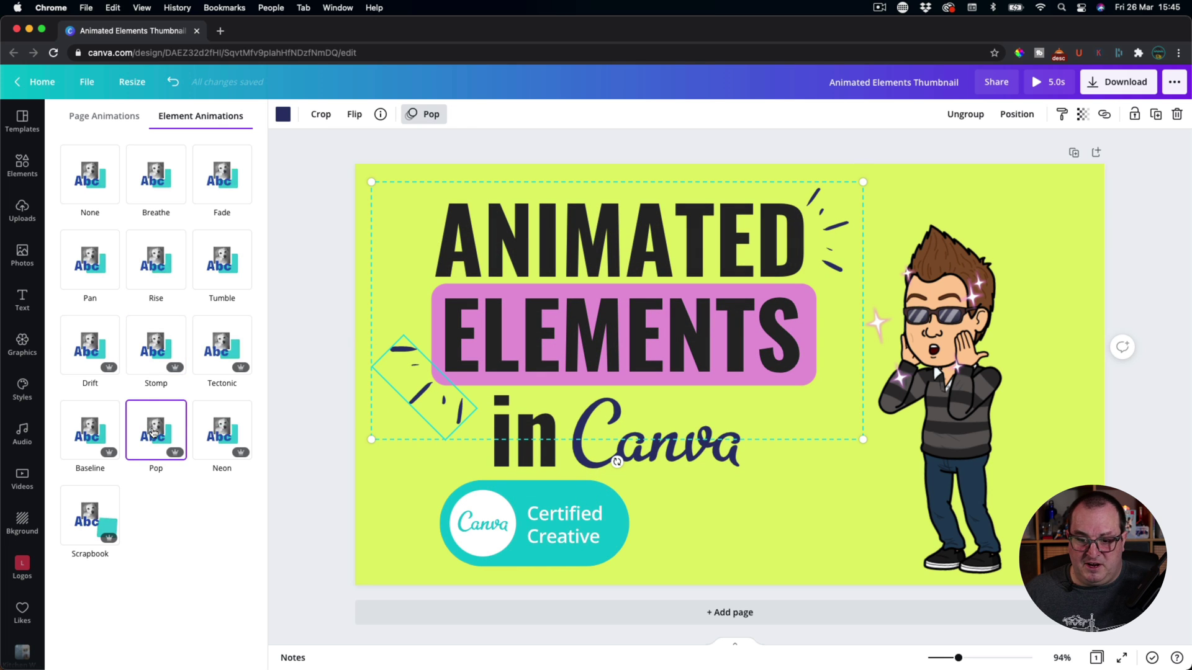
left_click(314, 327)
left_click(160, 349)
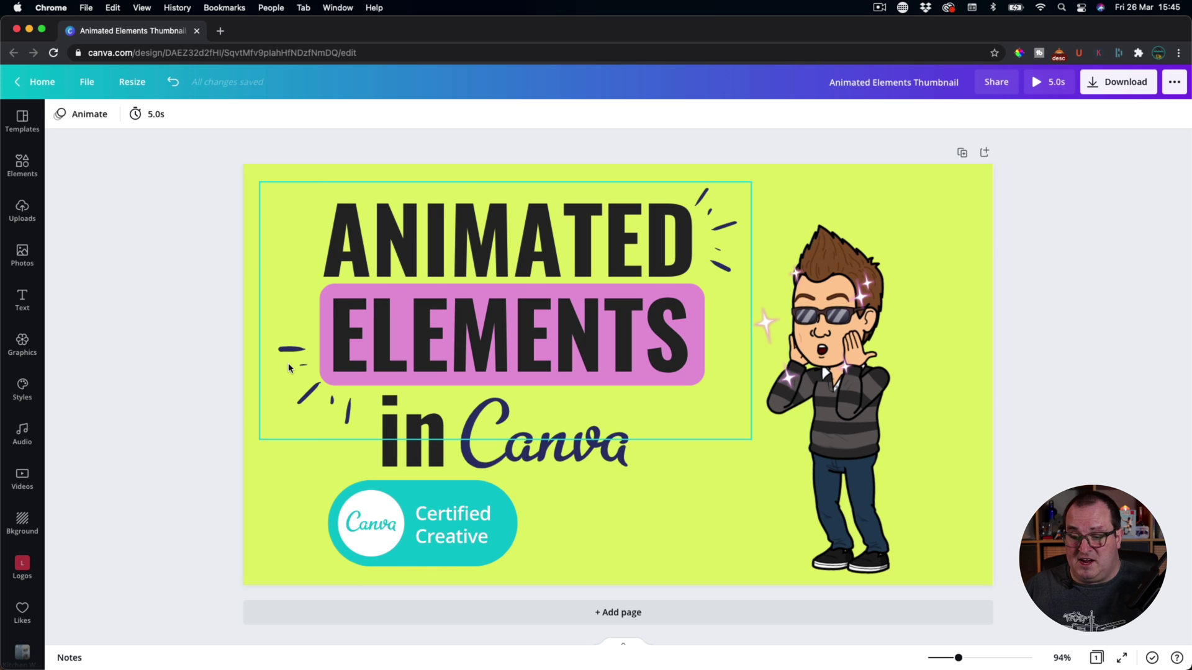
Play the full-screen preview, rewind and scrub through the intro, then close it.
left_click(1062, 83)
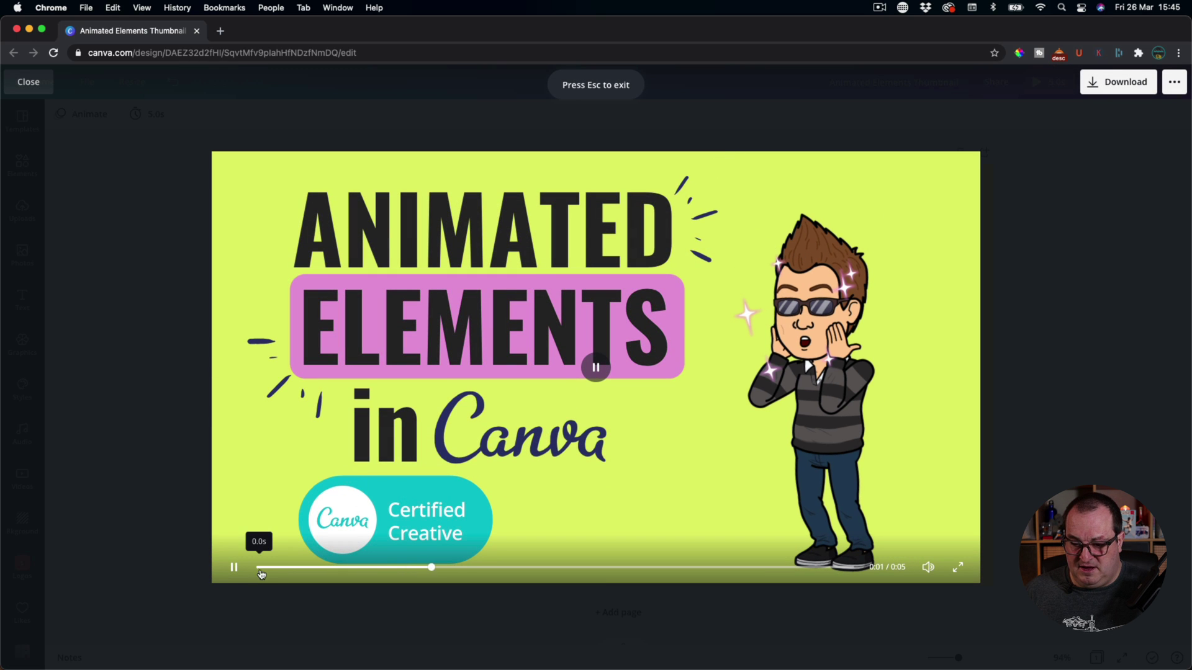
left_click(264, 568)
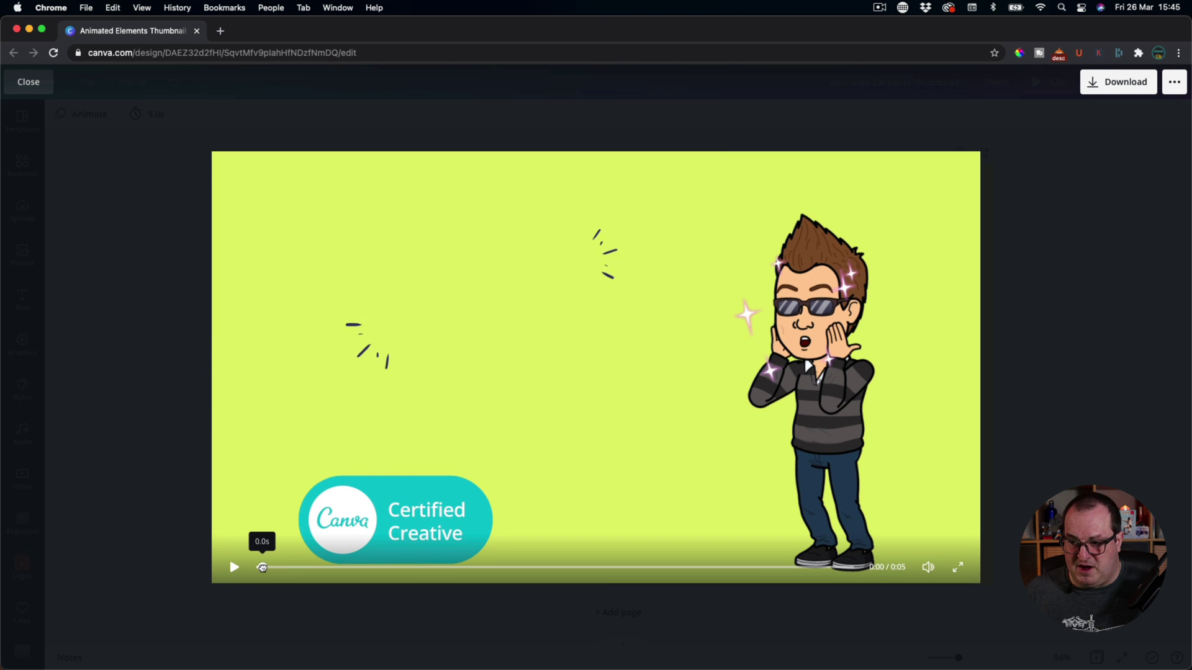
left_click_drag(266, 568, 432, 566)
left_click(234, 567)
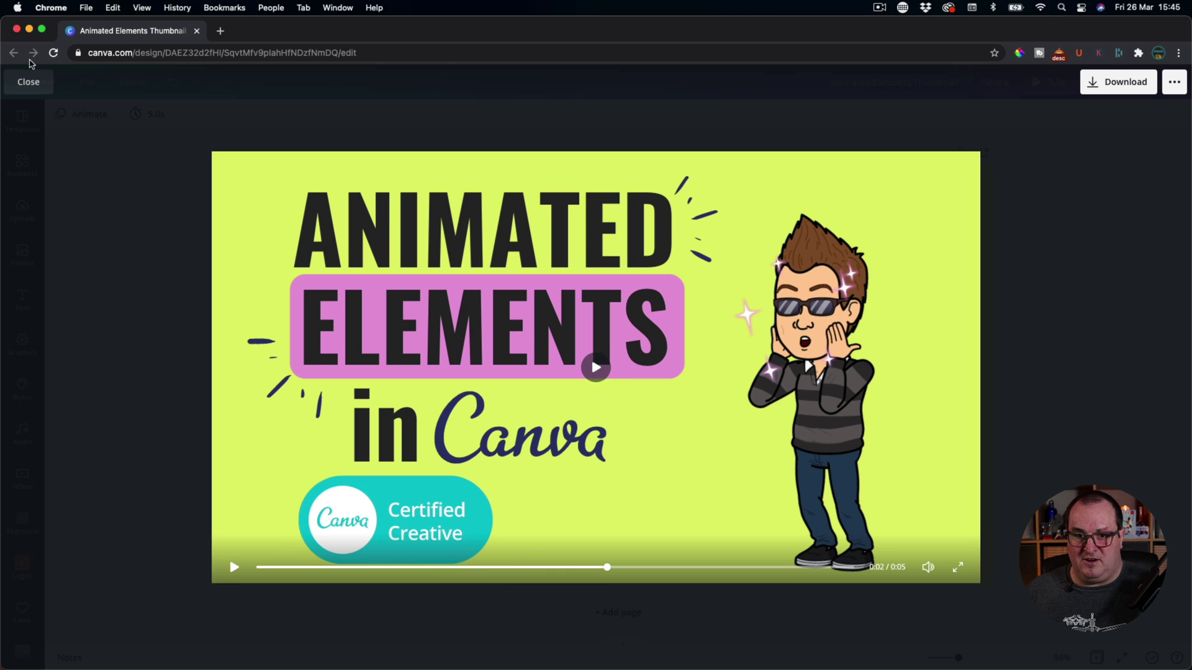
left_click(30, 82)
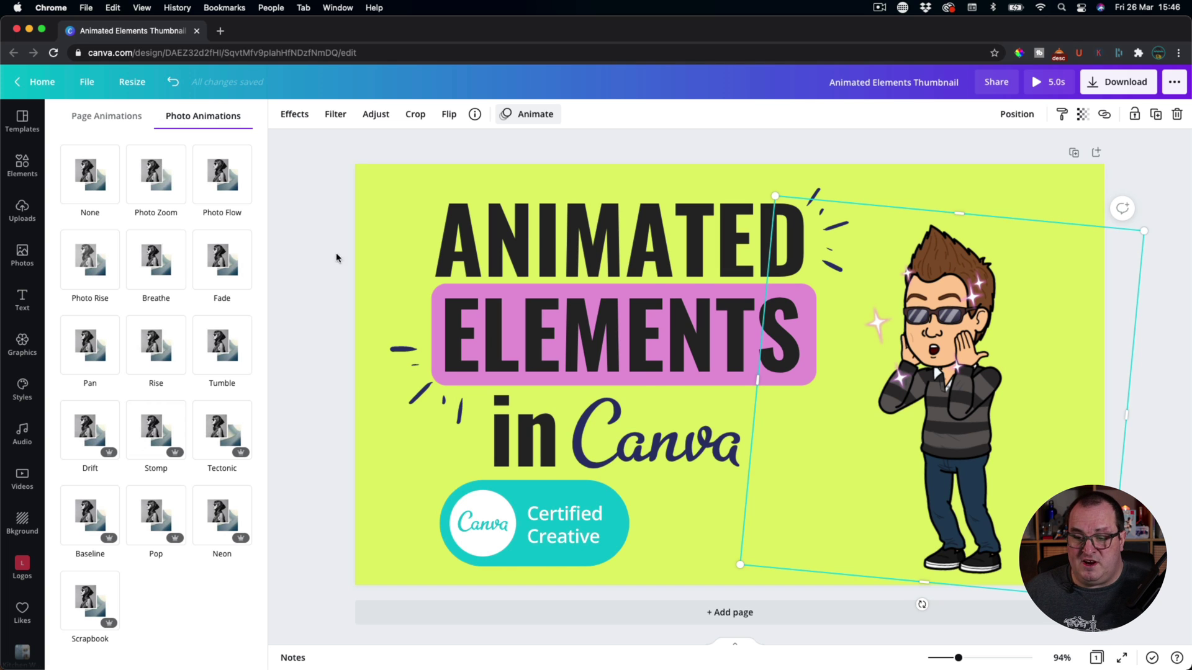
Confirm the page background keeps no page animation (None).
left_click(322, 229)
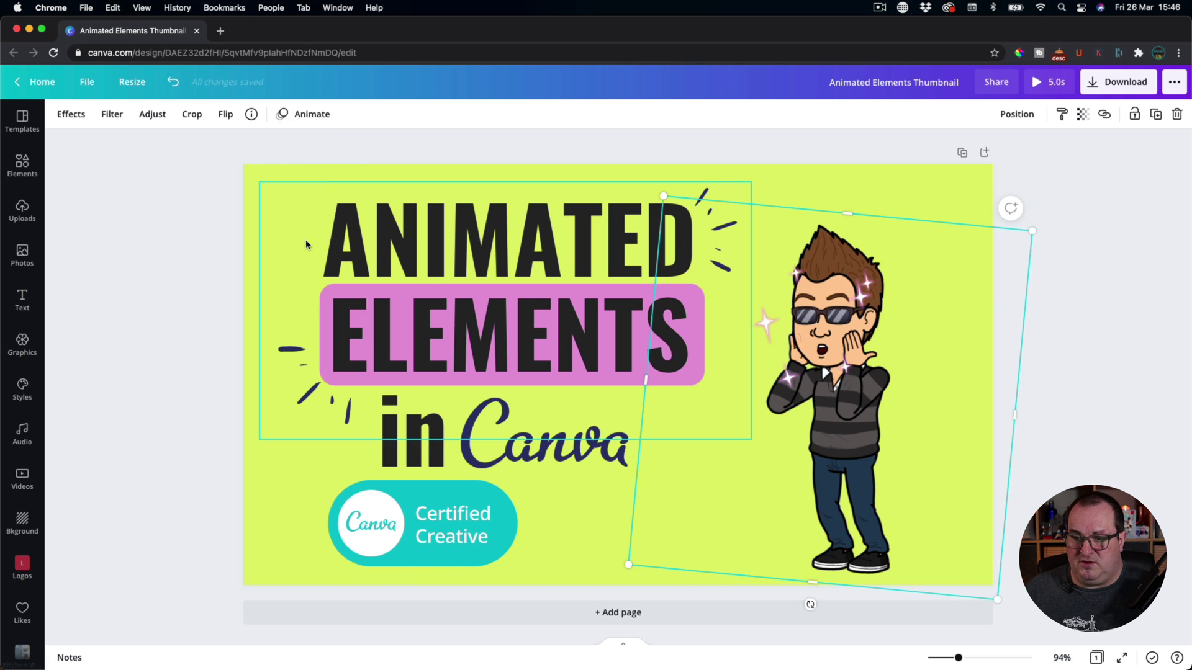
left_click(254, 225)
left_click(111, 114)
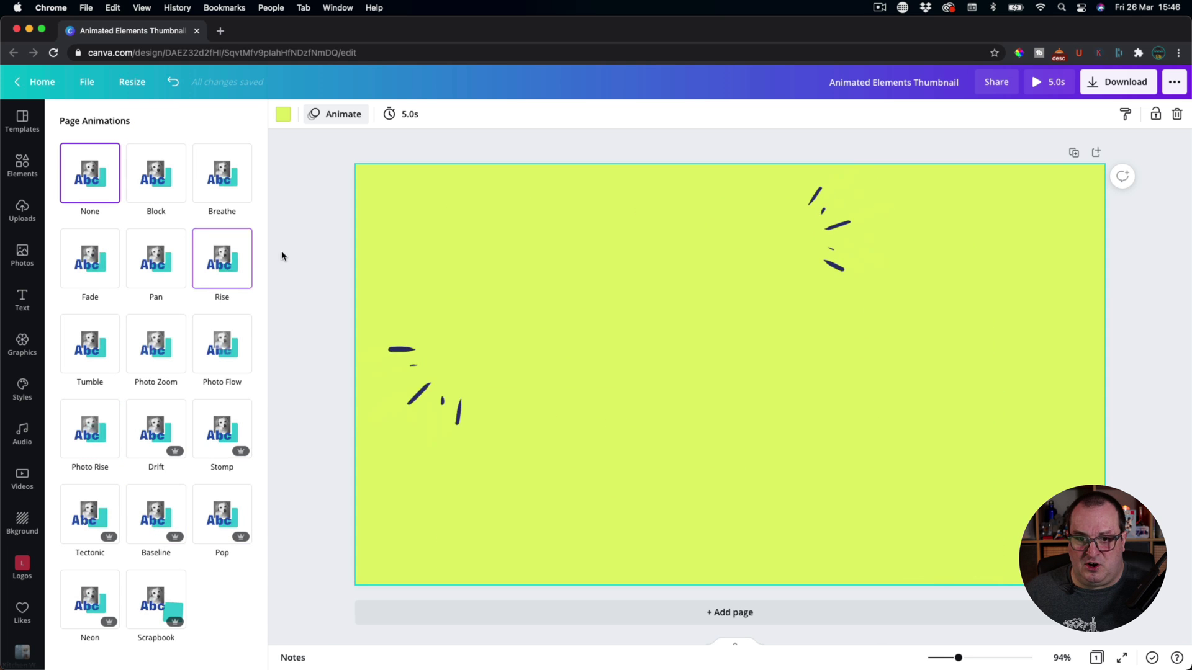
left_click(311, 244)
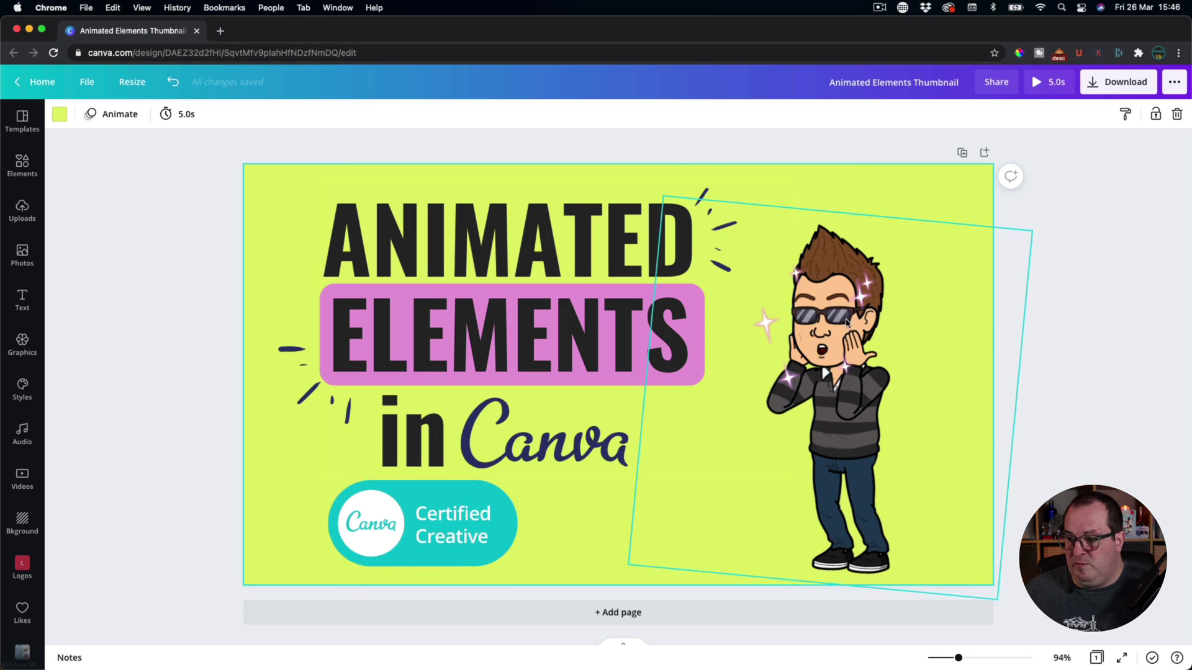
Apply the Pop photo animation to the bitmoji character.
left_click(856, 267)
left_click(312, 116)
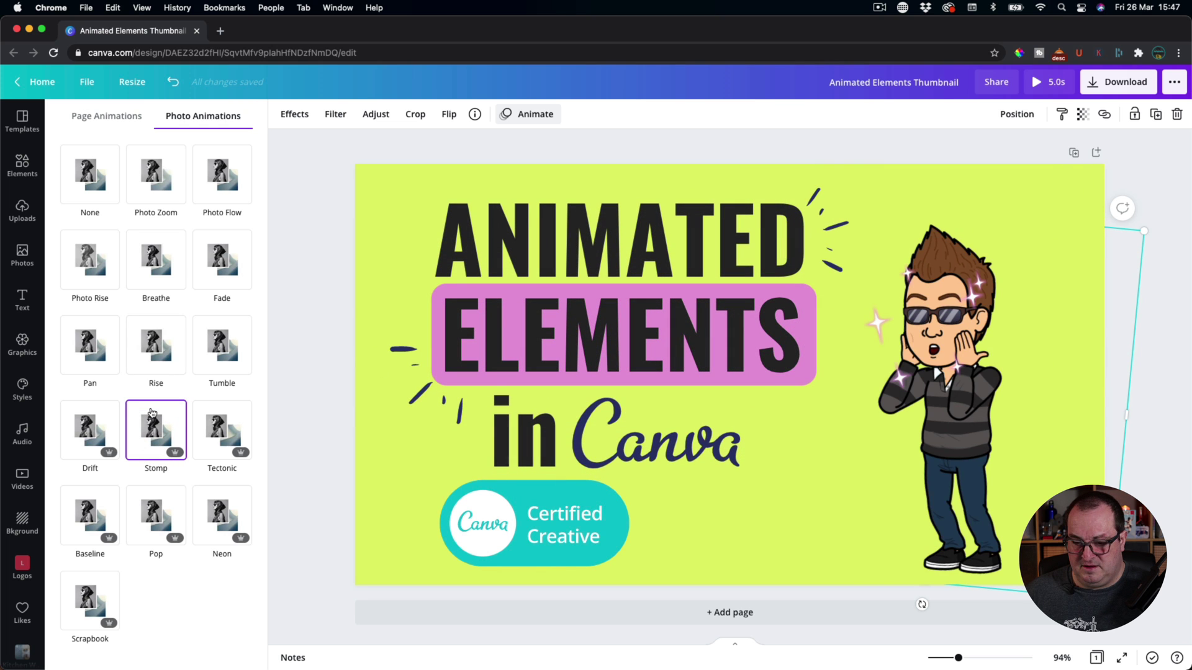
left_click(163, 510)
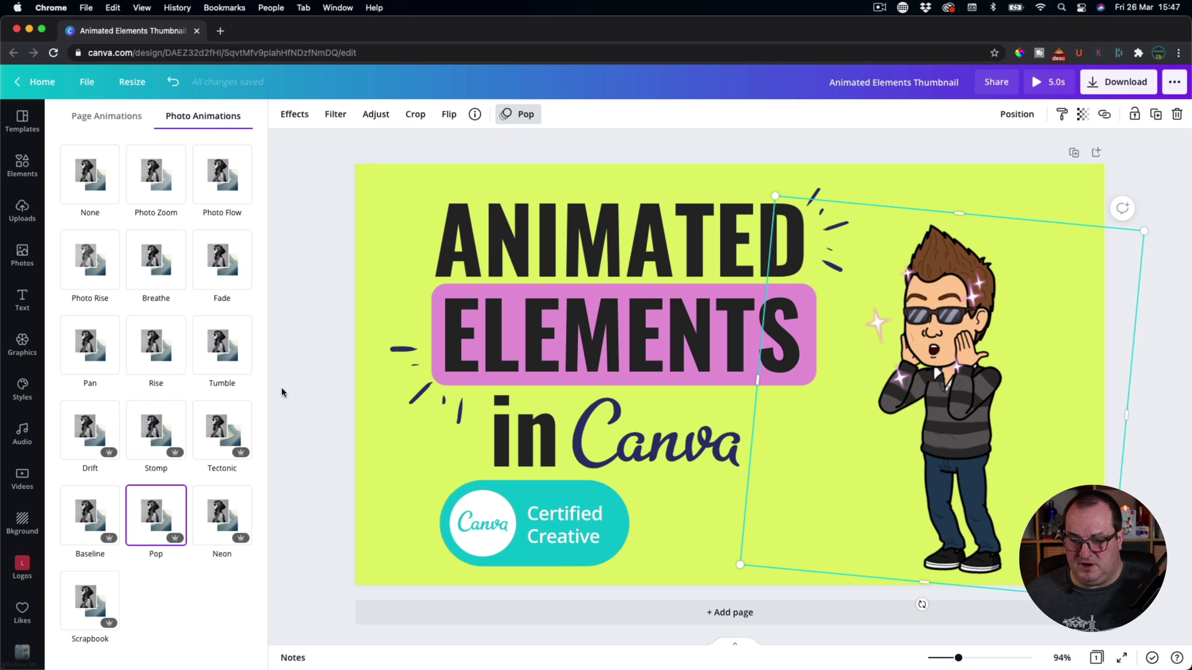
left_click(292, 378)
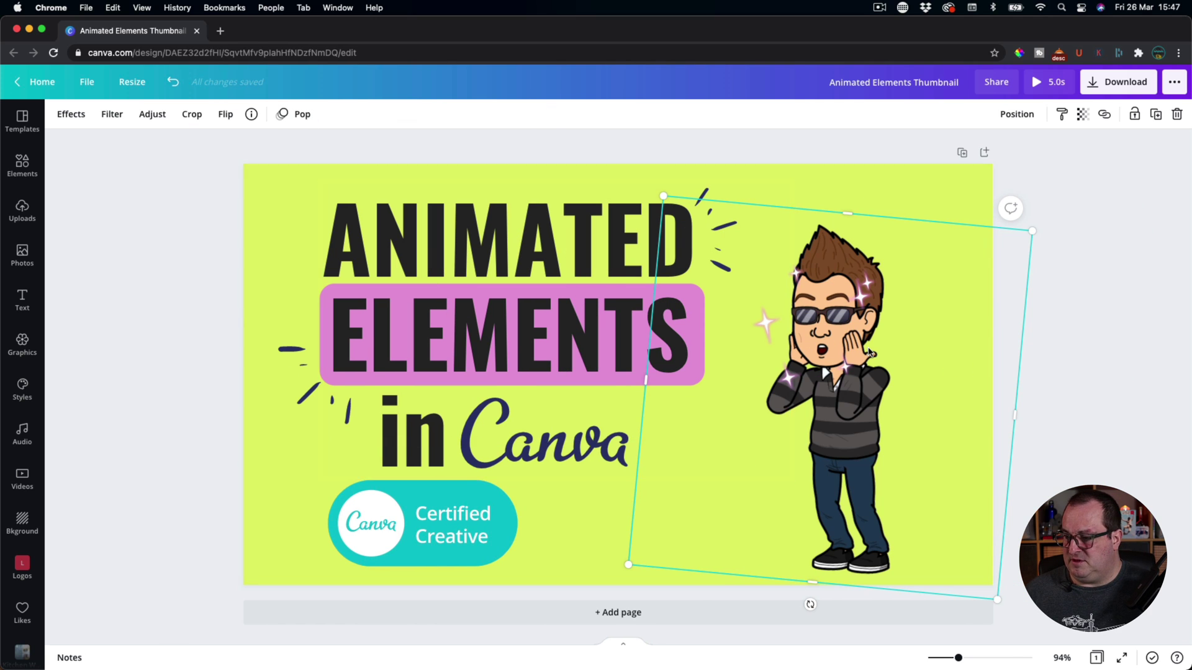
left_click(1113, 268)
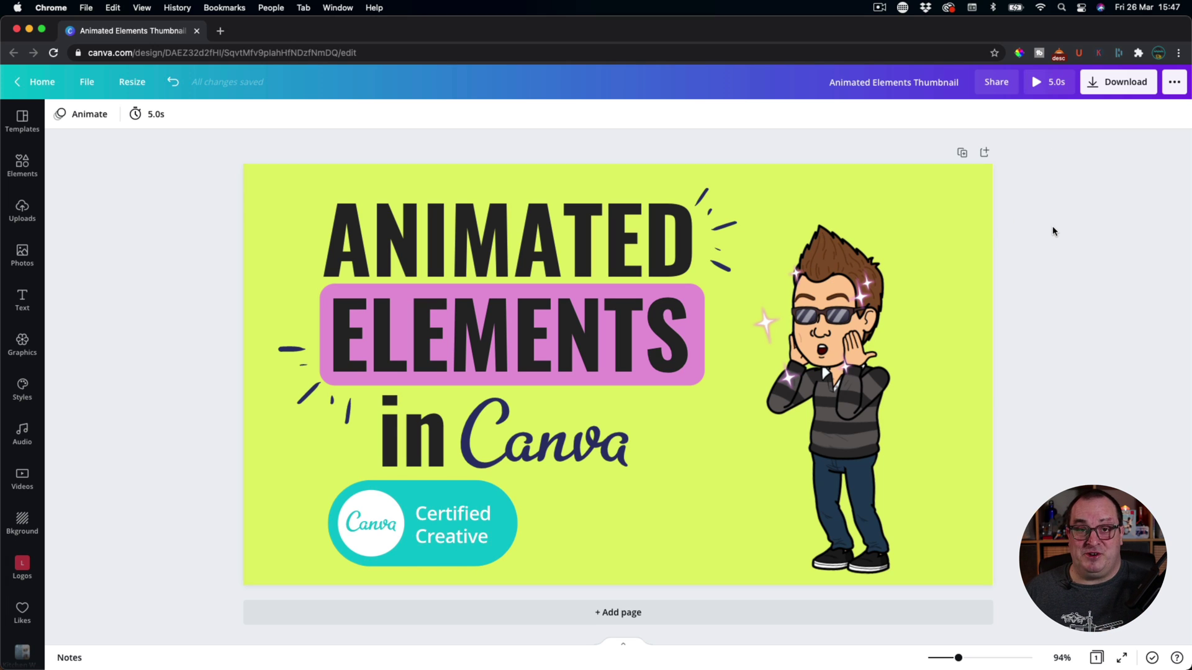
scroll(25, 488, "down", 5)
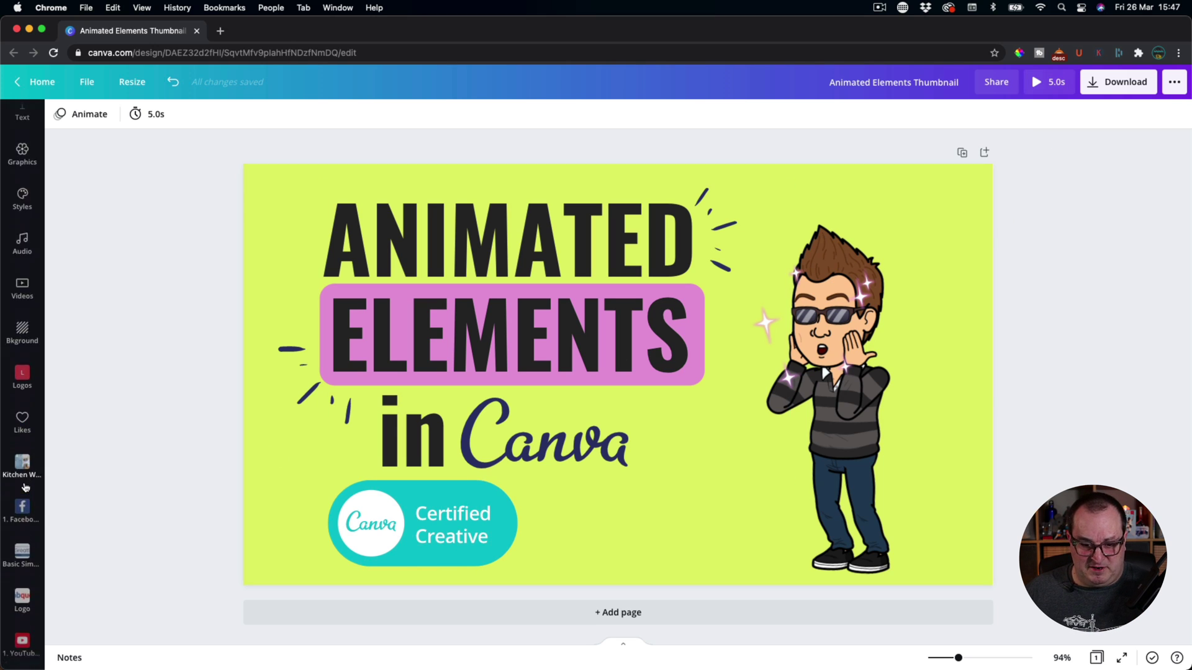
scroll(25, 488, "down", 2)
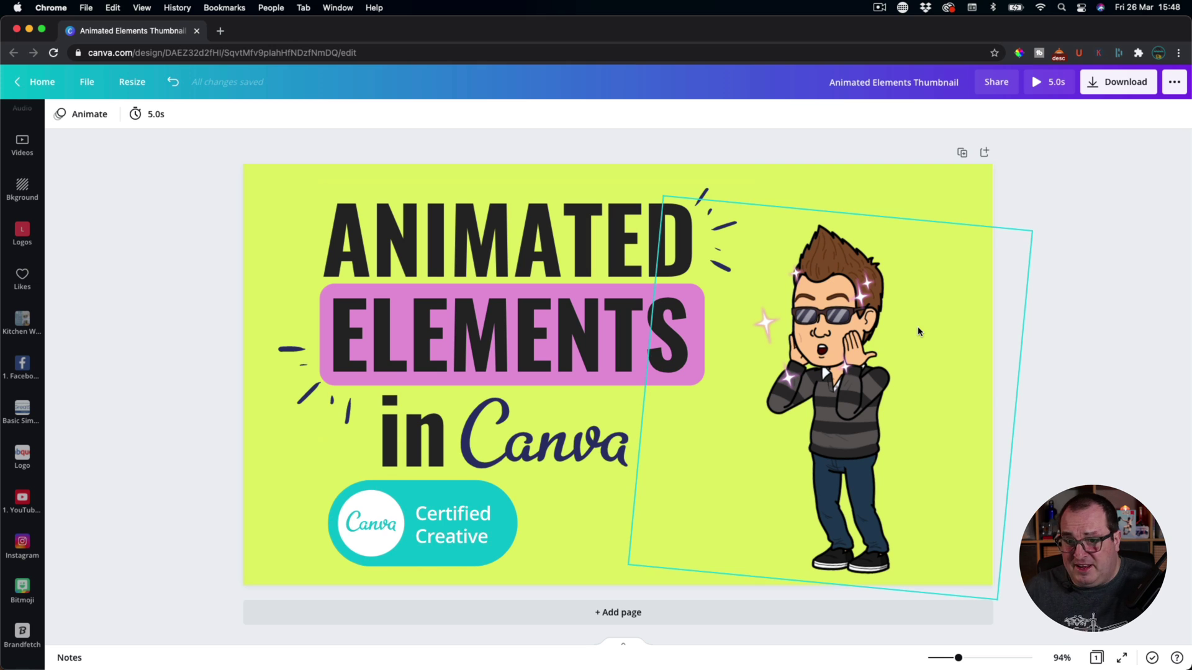
Download the design with file type GIF instead of MP4 Video.
left_click(1125, 88)
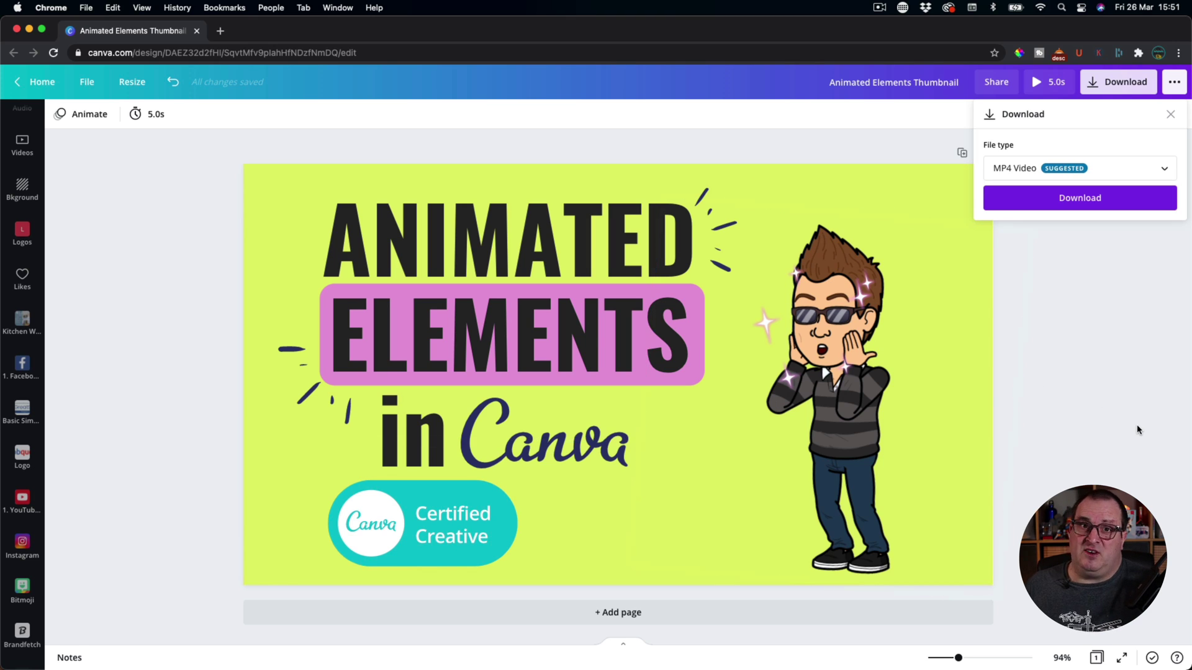
left_click(1092, 175)
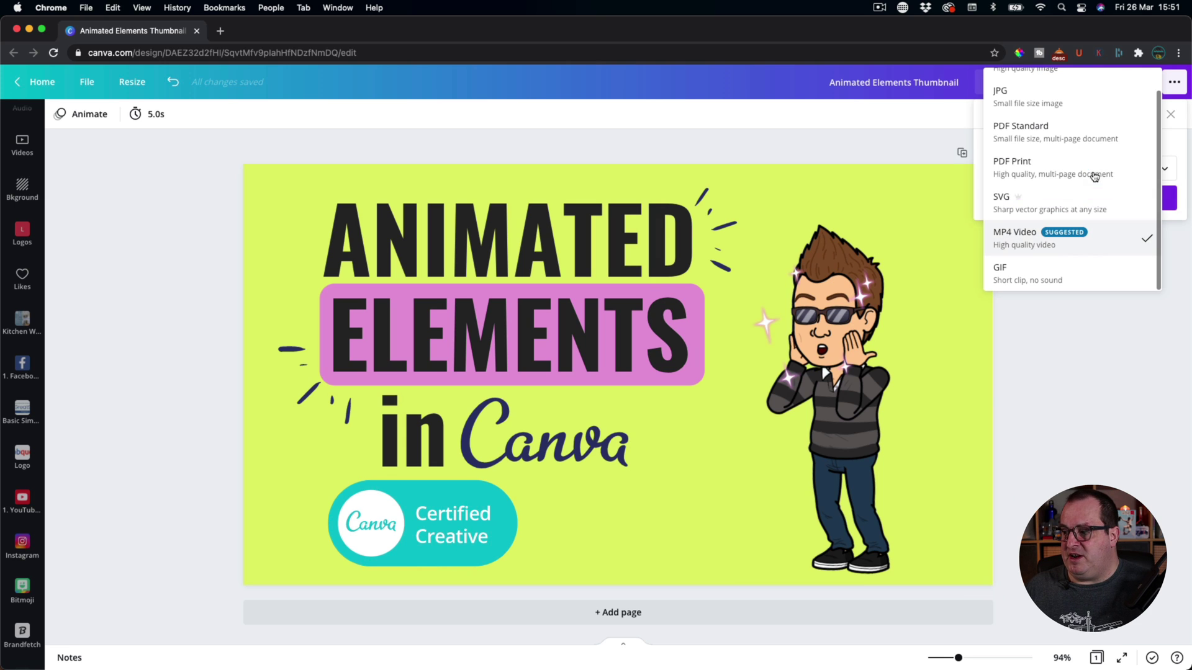
left_click(1050, 274)
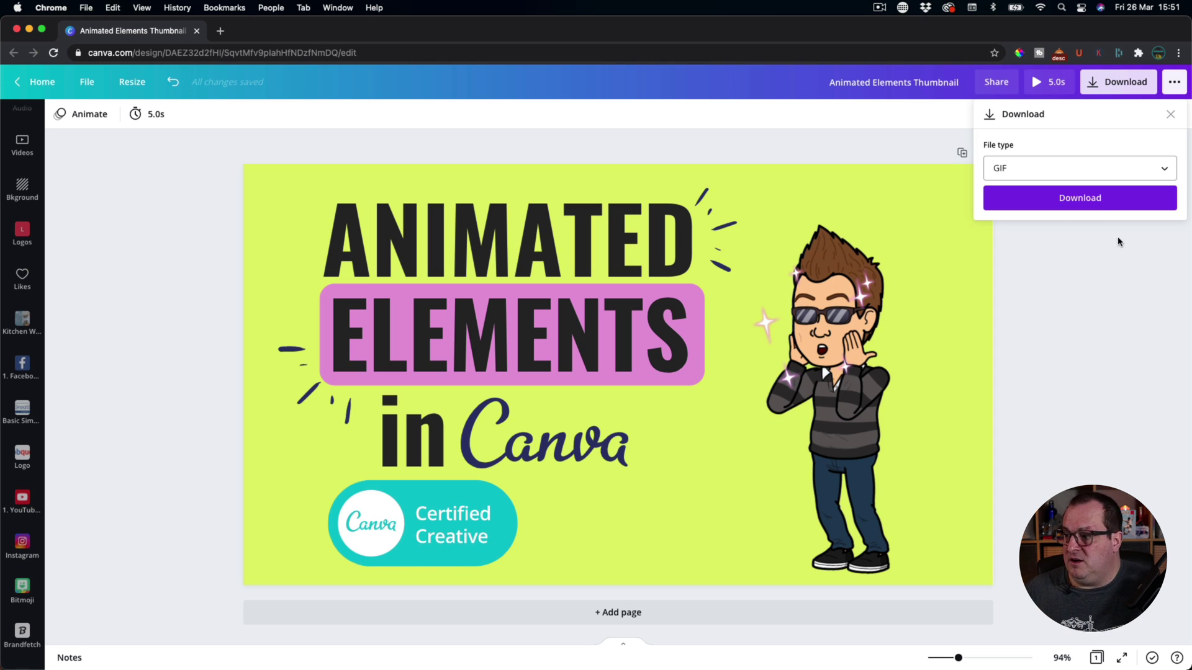
left_click(1084, 198)
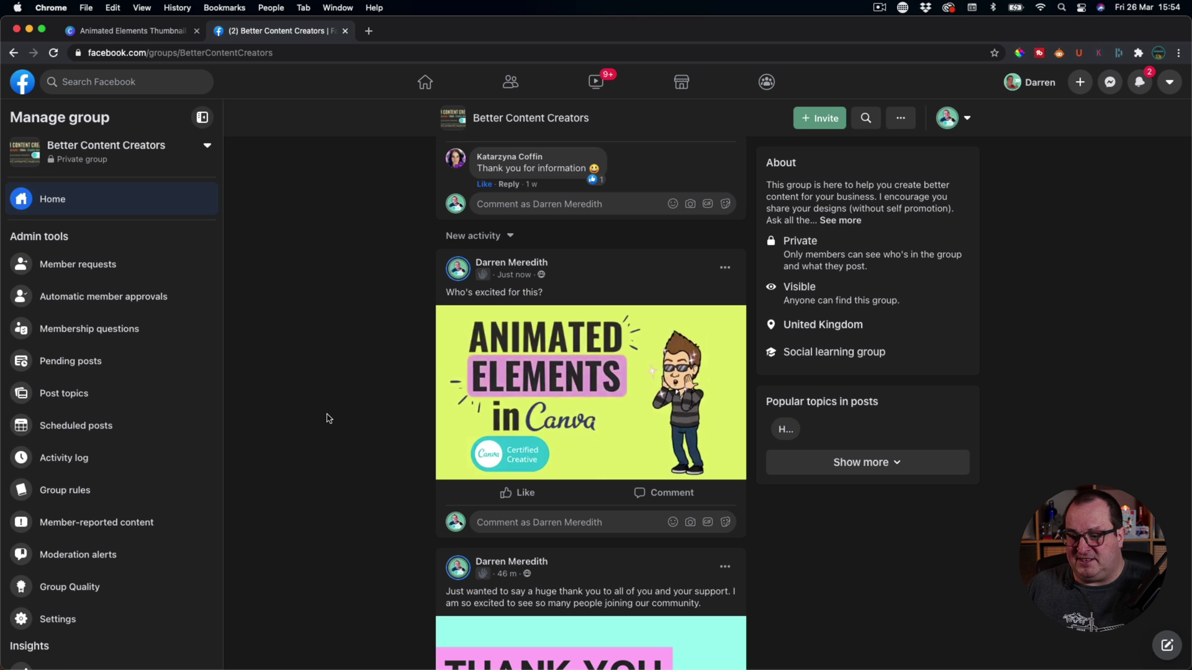
Scroll the Better Content Creators feed to check the post and dismiss the notification toast.
scroll(328, 418, "down", 2)
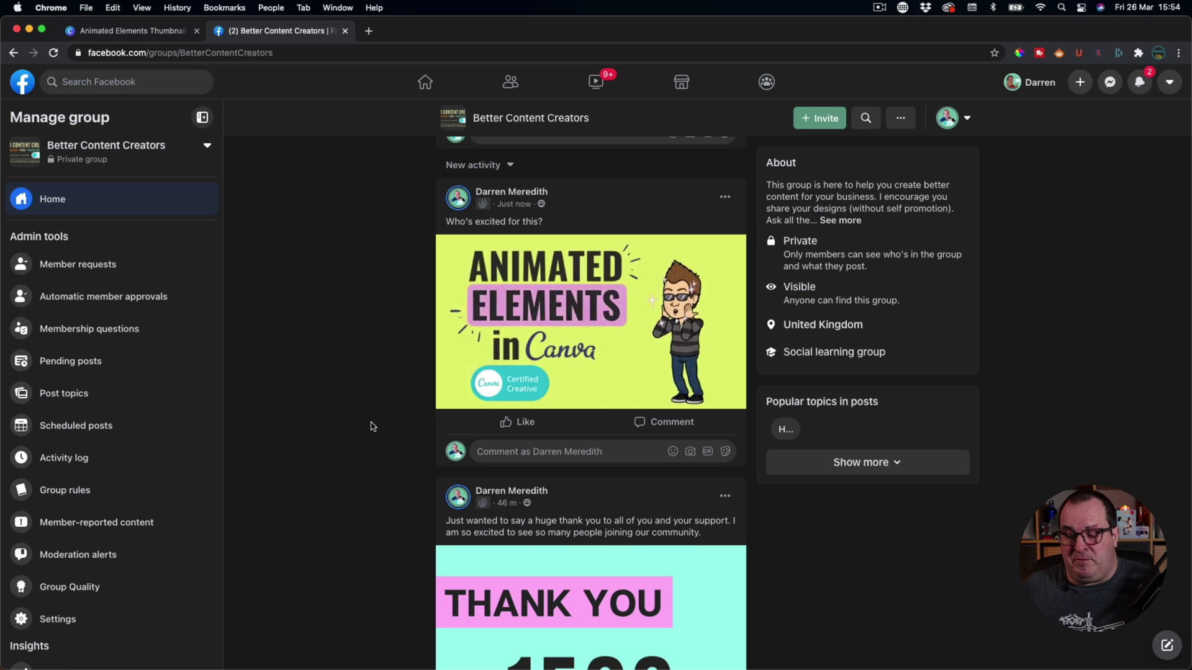
scroll(372, 426, "down", 5)
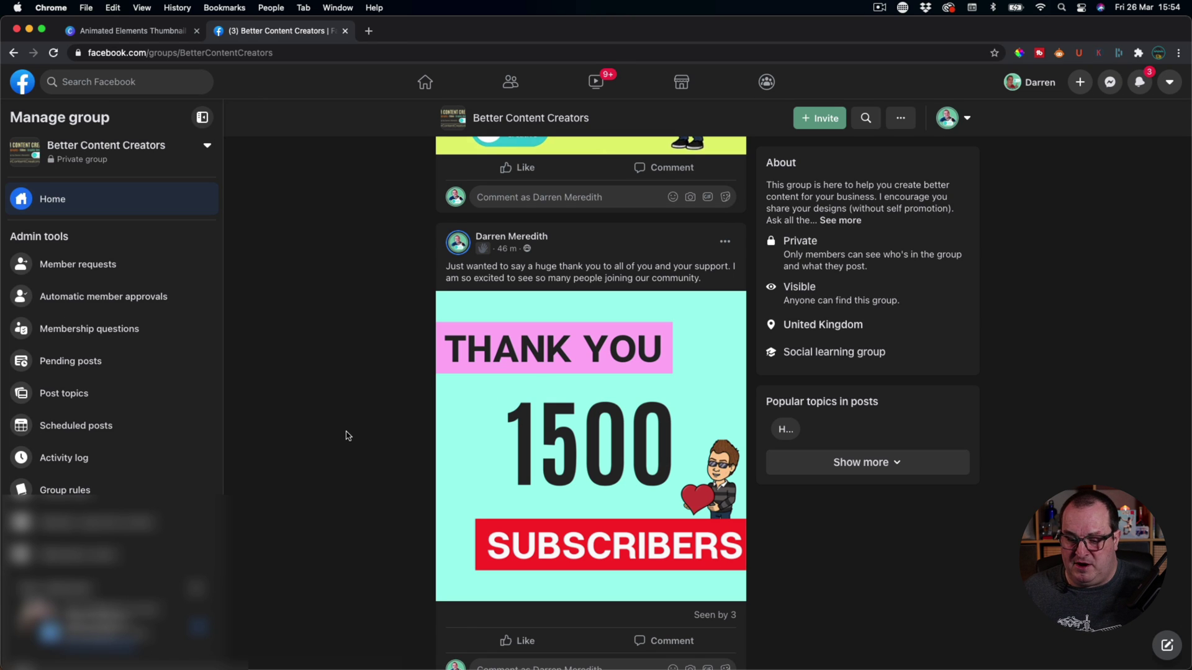
left_click(198, 590)
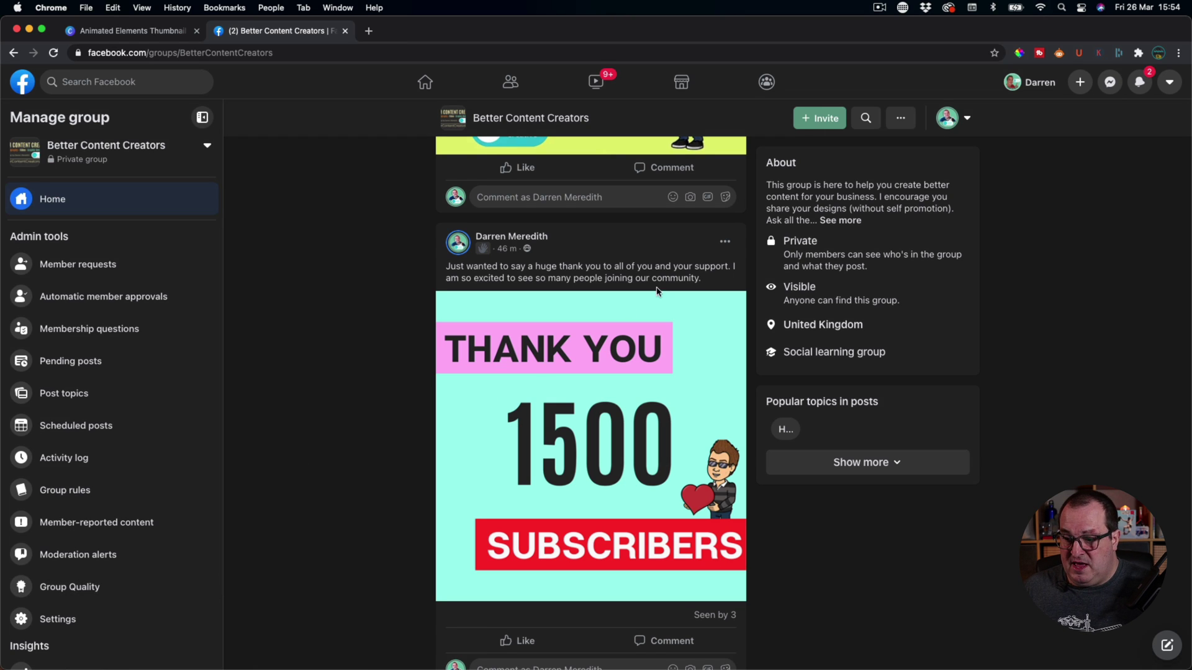